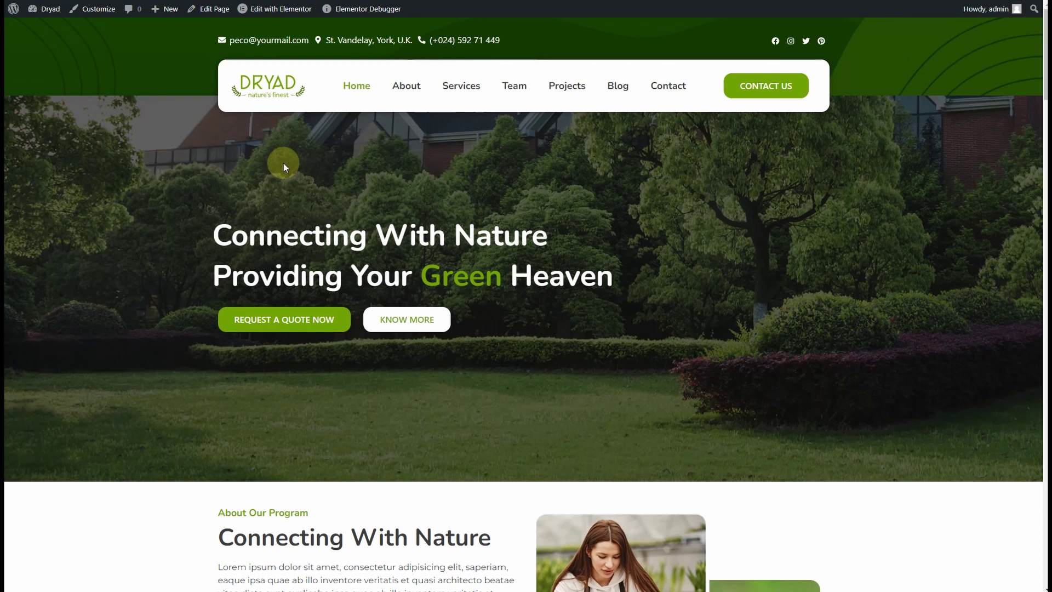
Go to Templates > Saved Templates and show all saved templates.
scroll(284, 163, down, 2)
scroll(531, 210, down, 15)
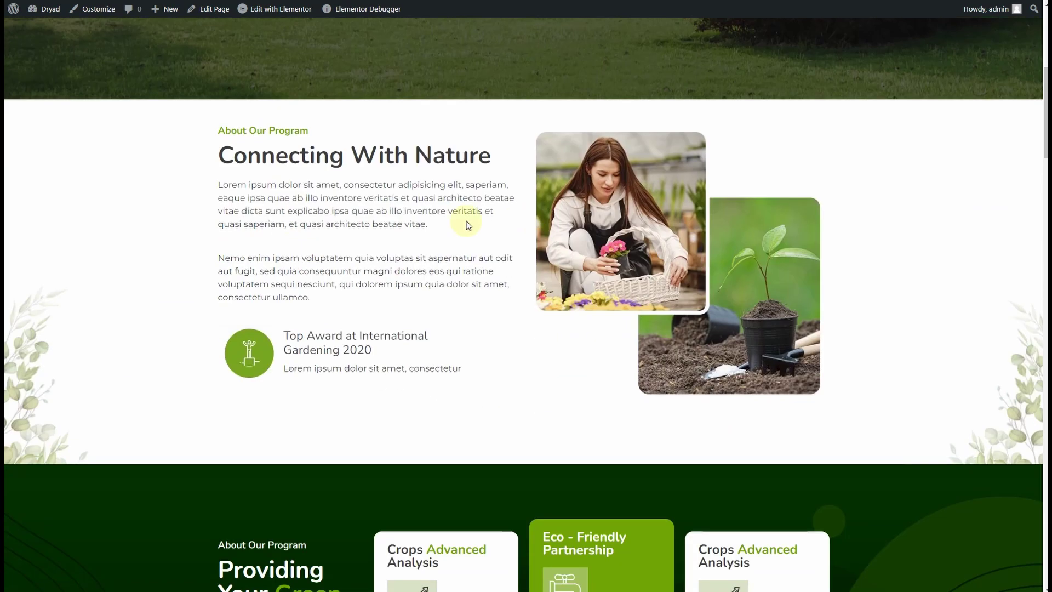
scroll(247, 225, down, 9)
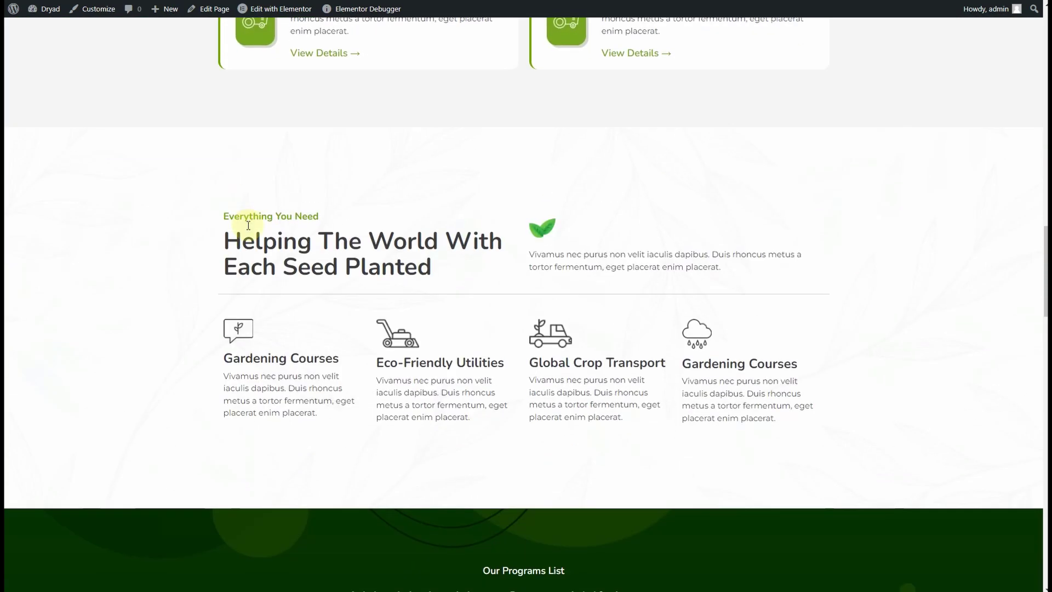
scroll(247, 225, down, 7)
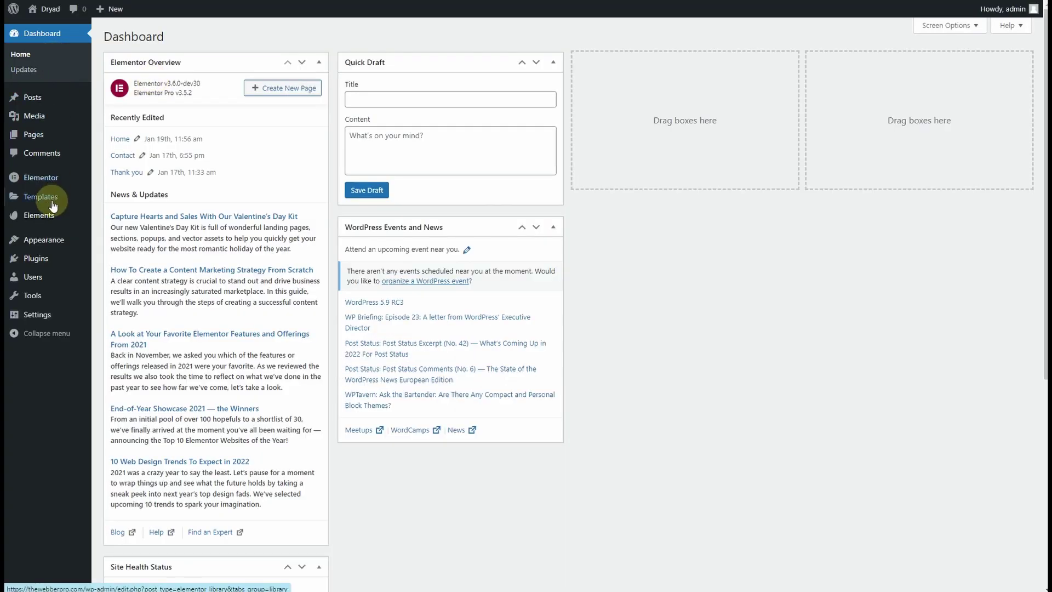
mouse_move(30, 199)
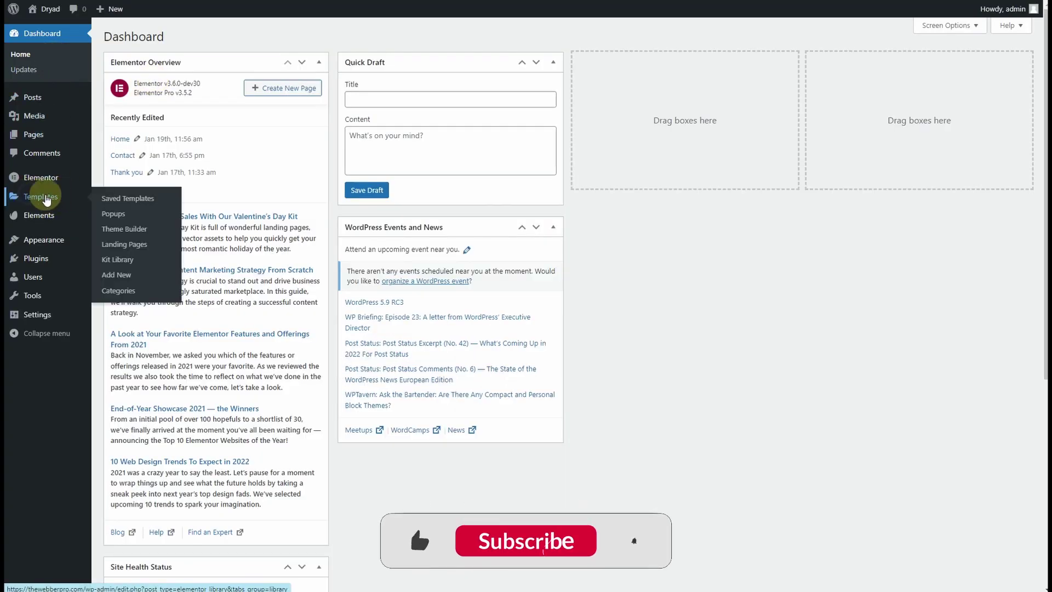
click(113, 199)
click(113, 127)
Create a new Header template named 'Changing Logos on scoll'.
click(228, 33)
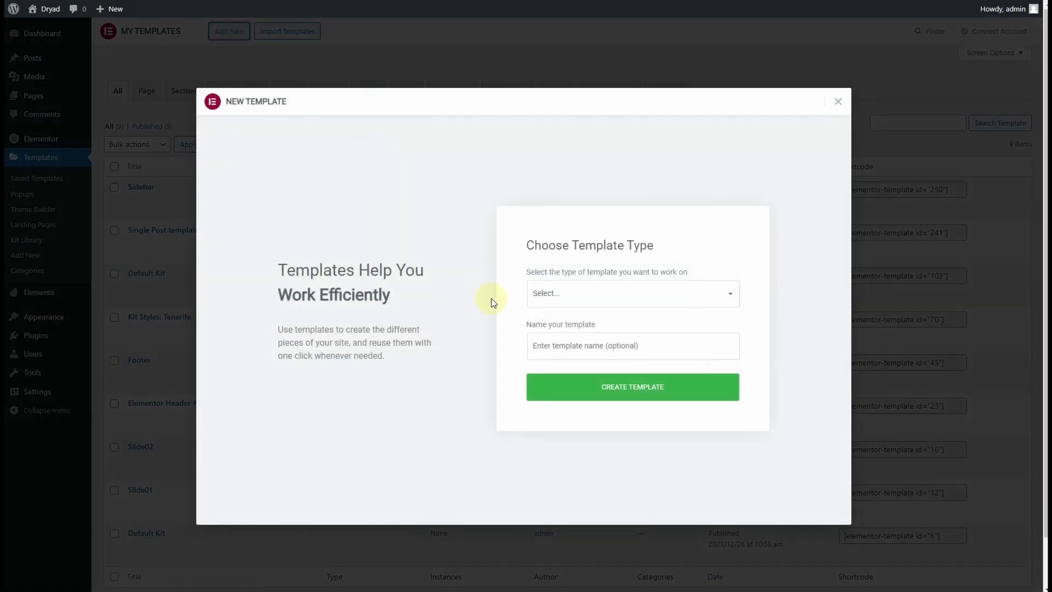
click(587, 291)
click(581, 363)
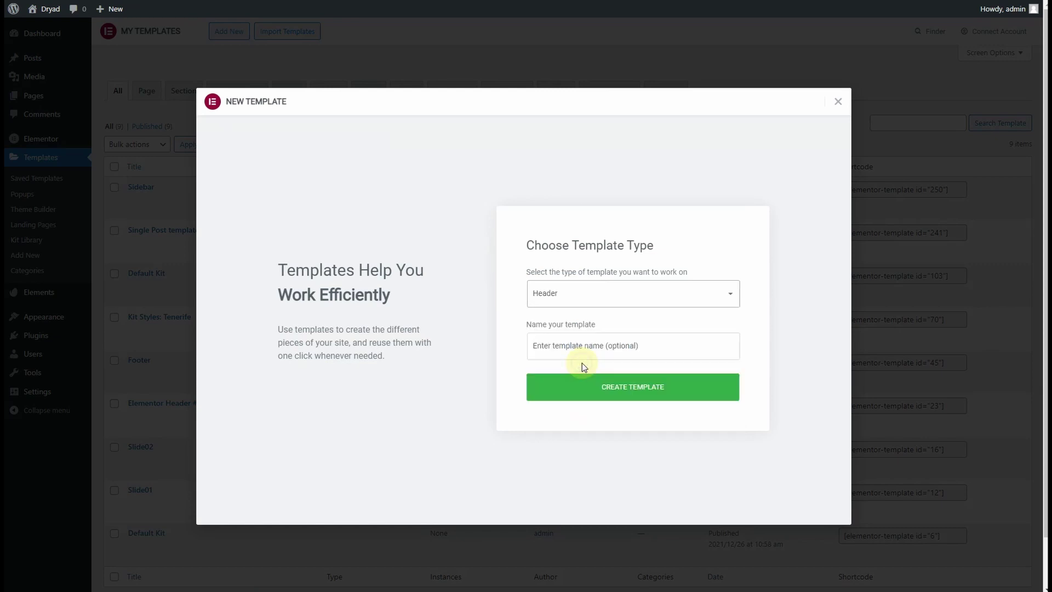
click(587, 349)
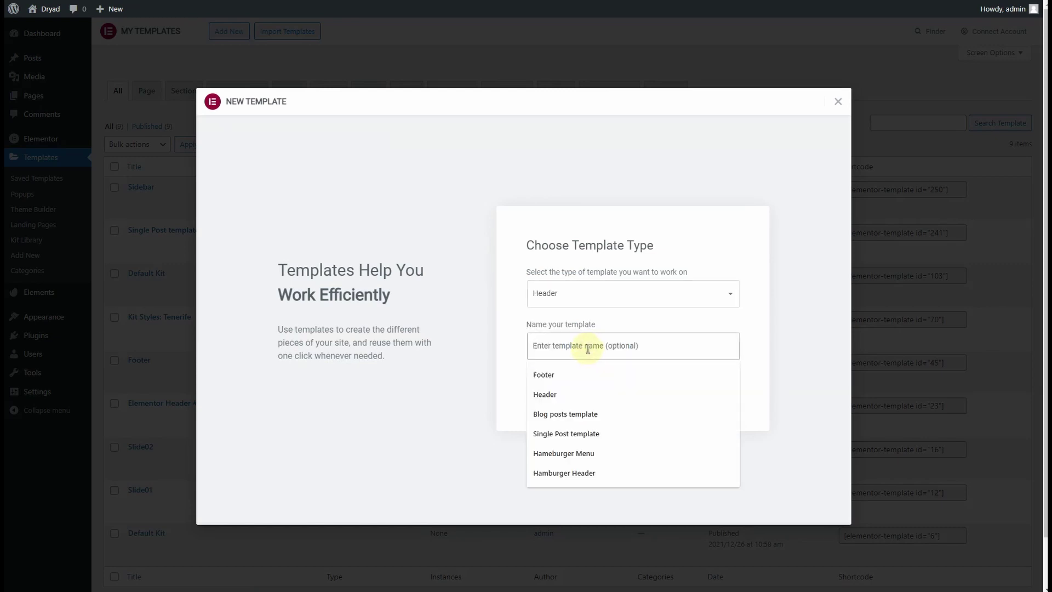
text(Changing Logos on scoll)
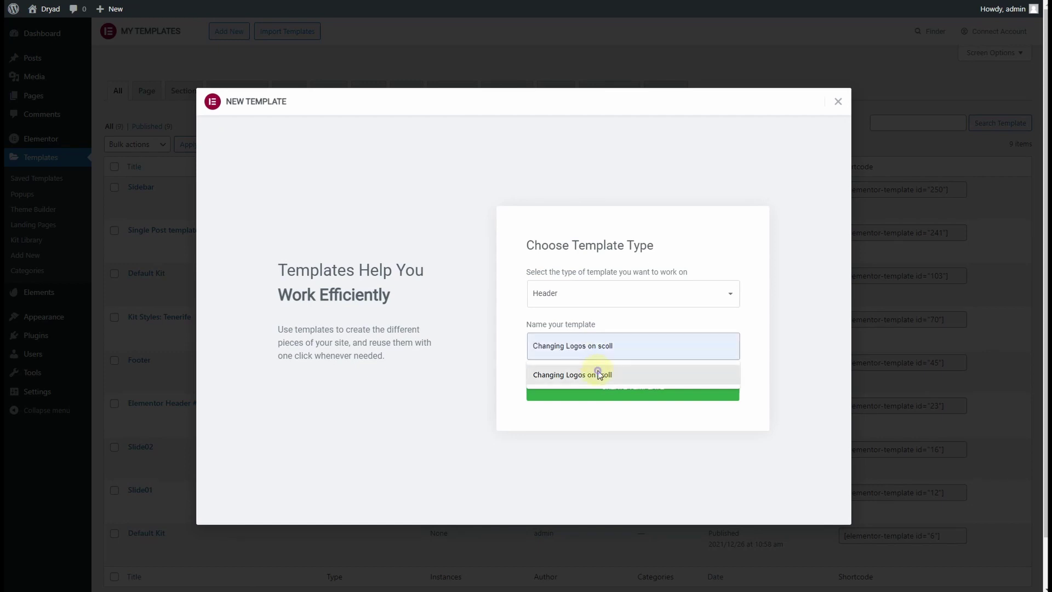
click(597, 374)
click(604, 394)
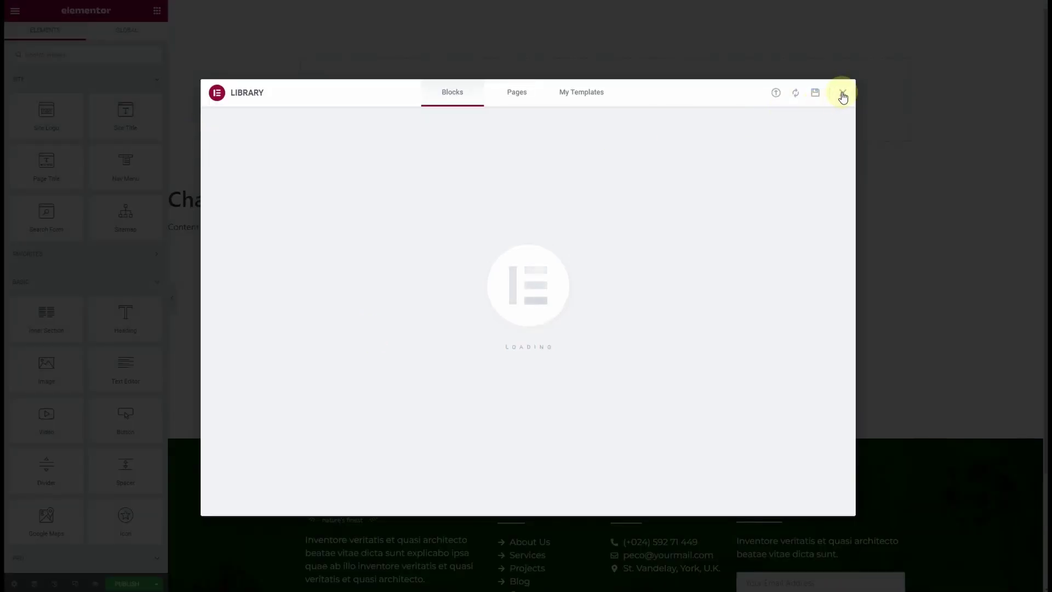
Close the library, add a two-column section, and set the first column width to 25 (second 75%).
click(842, 93)
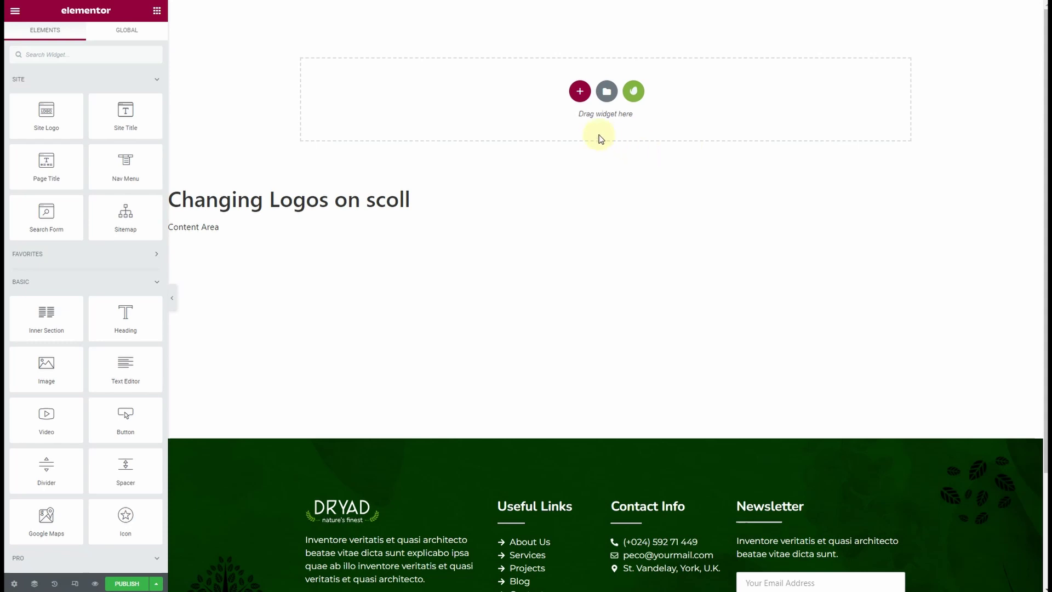
click(579, 92)
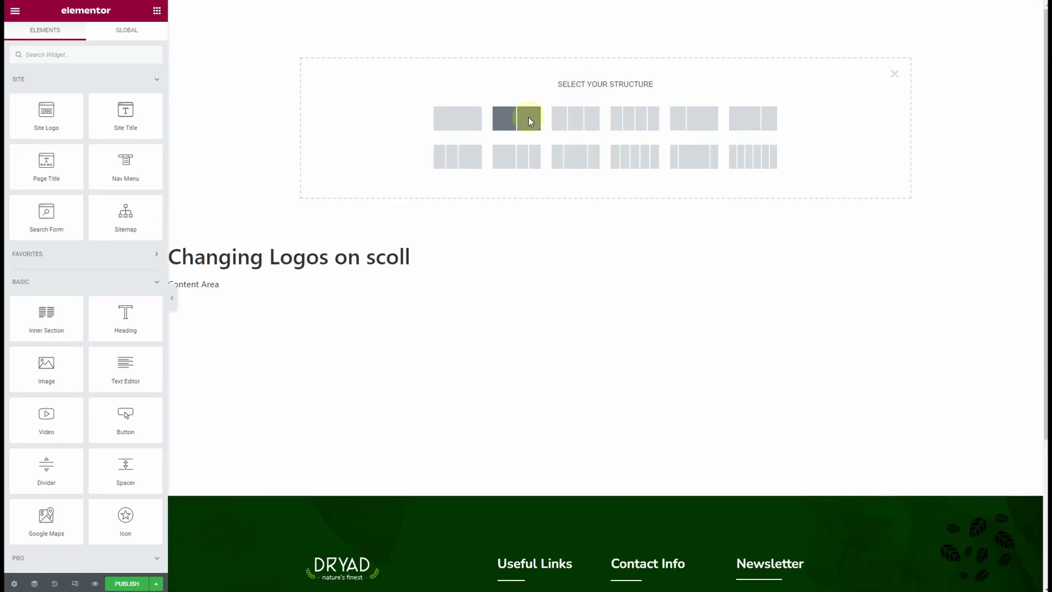
click(528, 118)
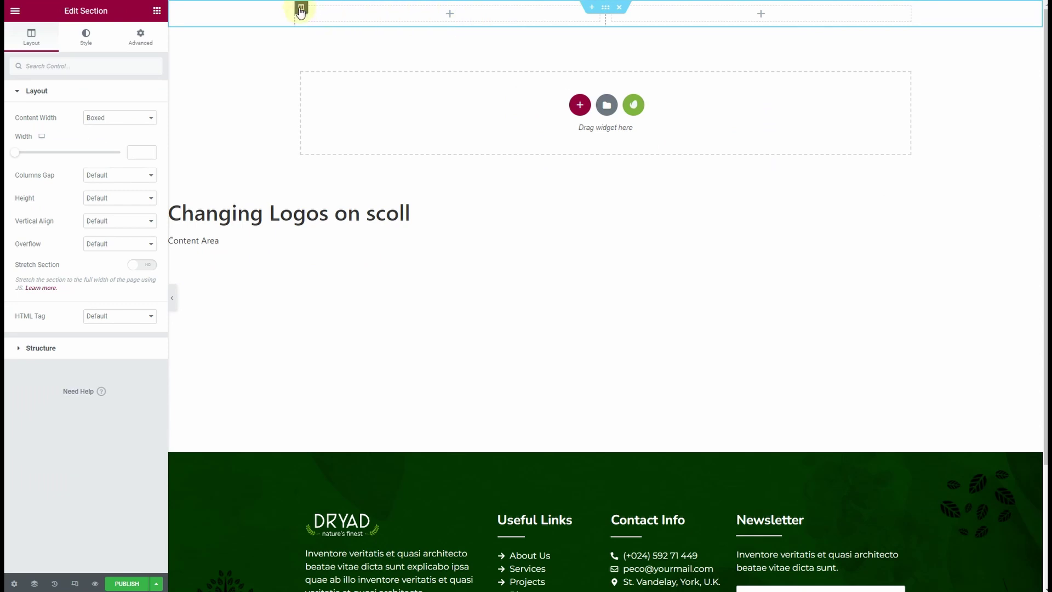
click(300, 9)
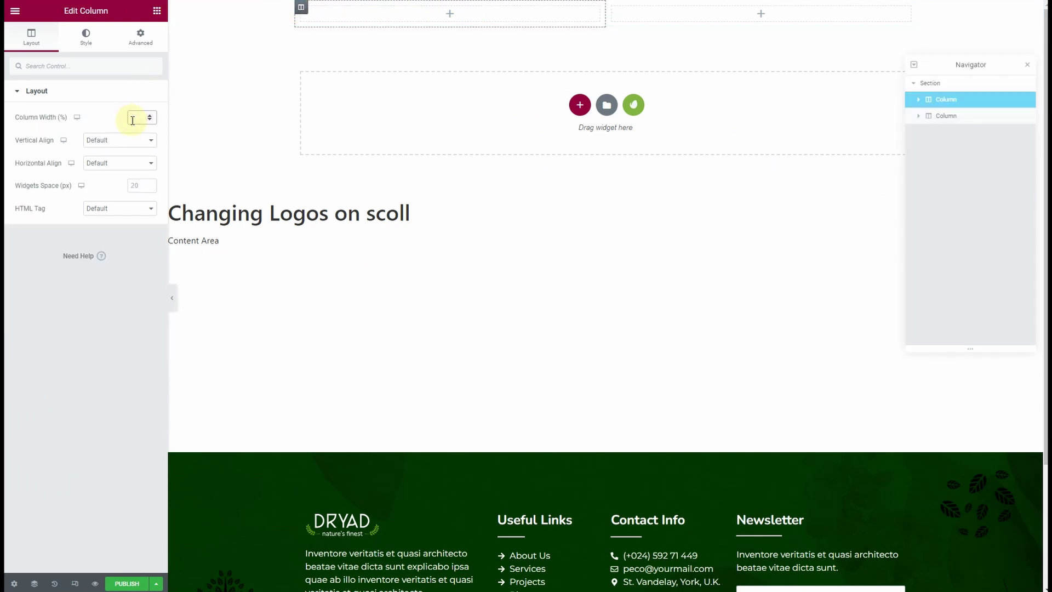
text(25)
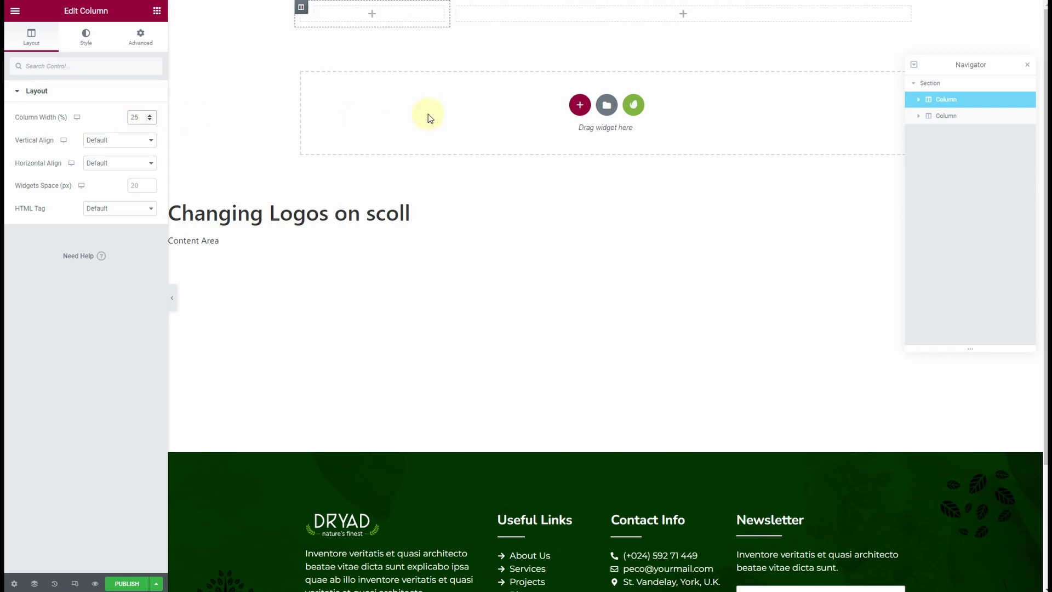
click(461, 11)
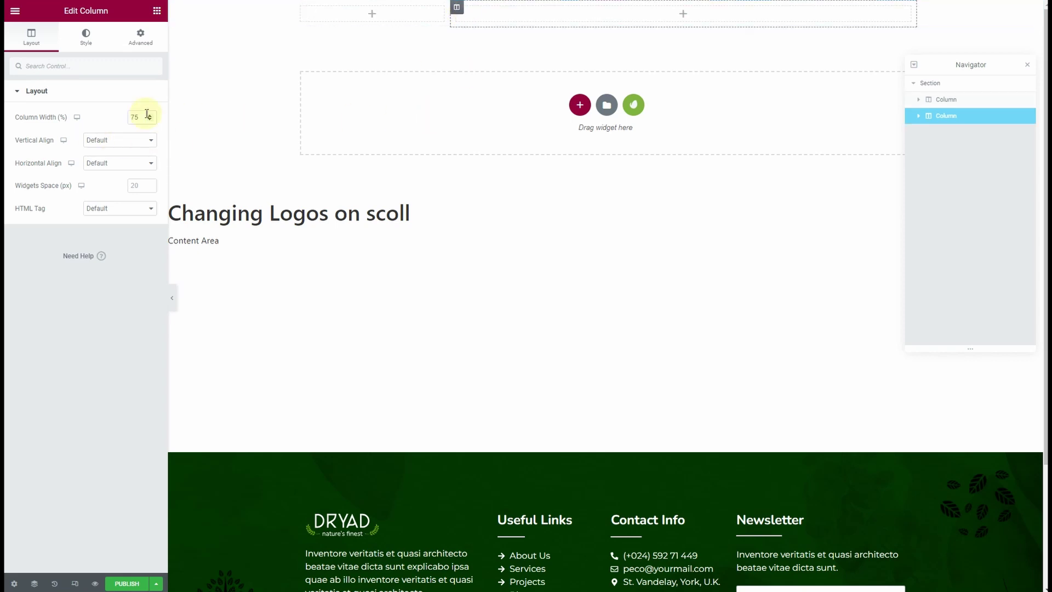
click(301, 9)
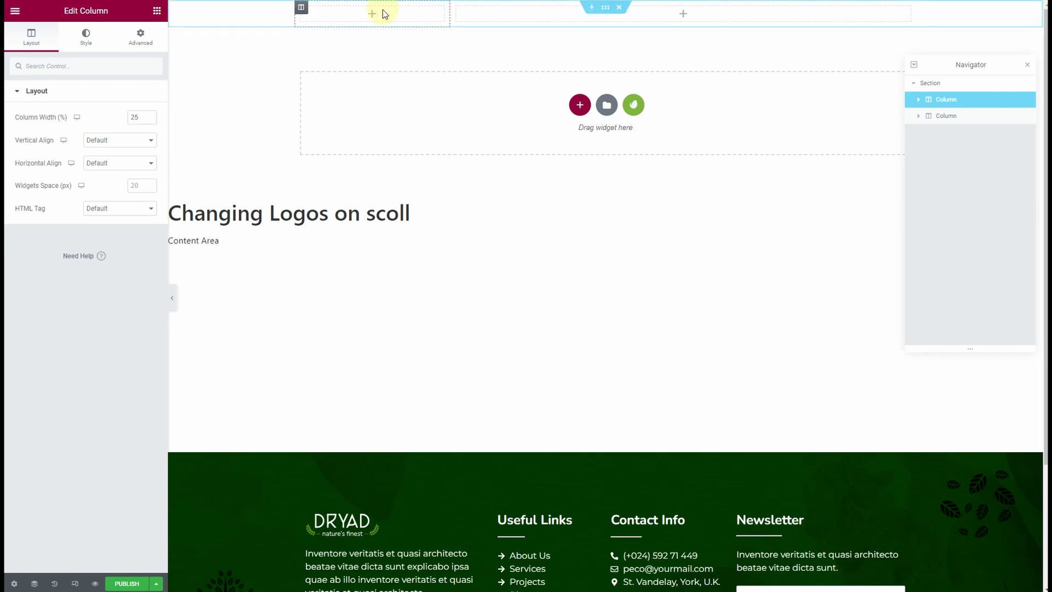
Add image widgets to the first column and place the green DRYAD logo in the top one.
click(157, 10)
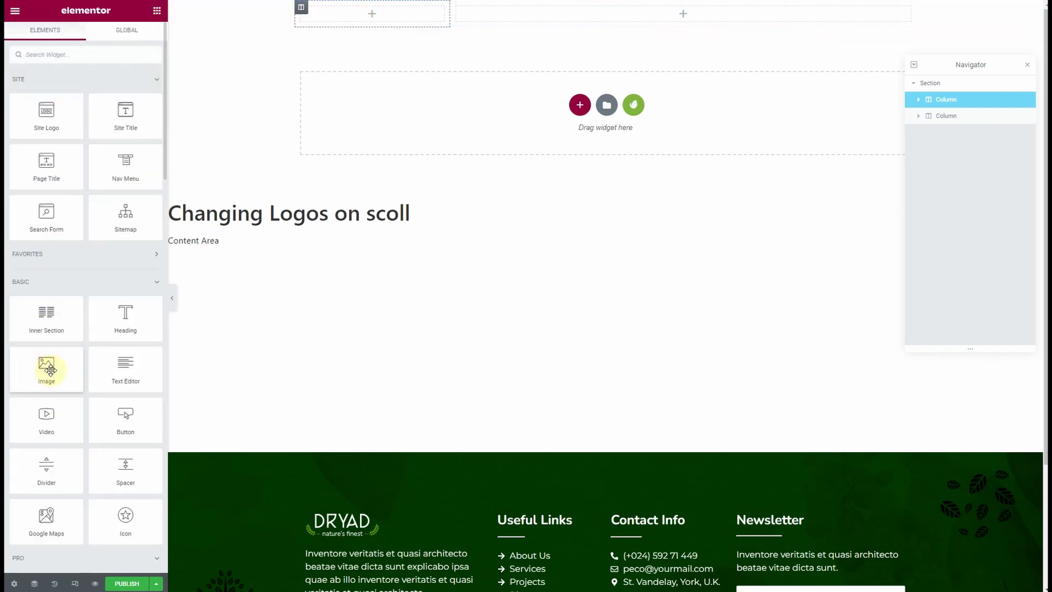
drag(50, 370, 382, 59)
click(374, 50)
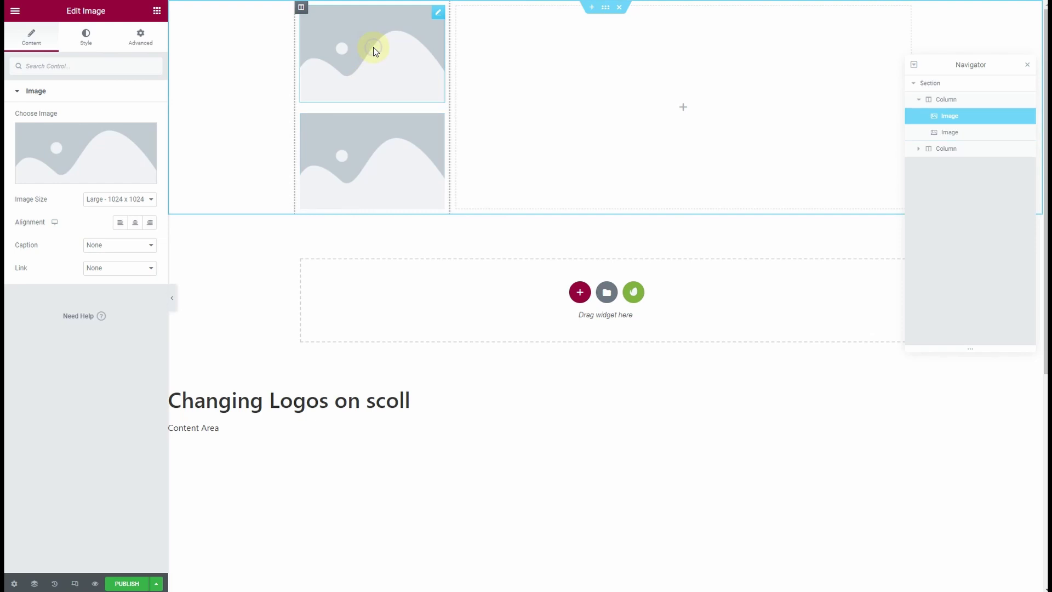
click(366, 153)
click(371, 77)
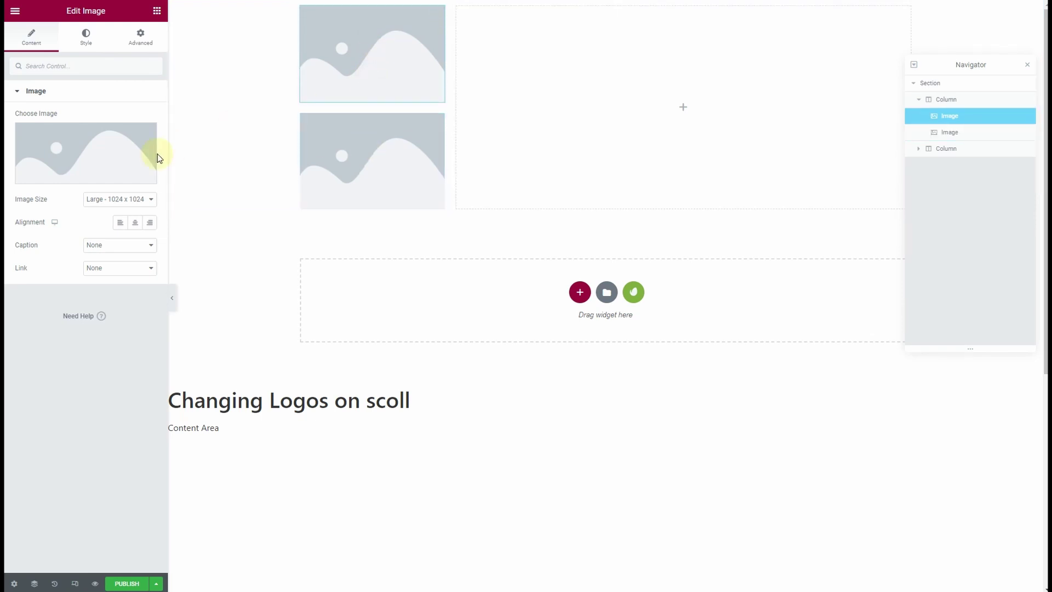
click(89, 141)
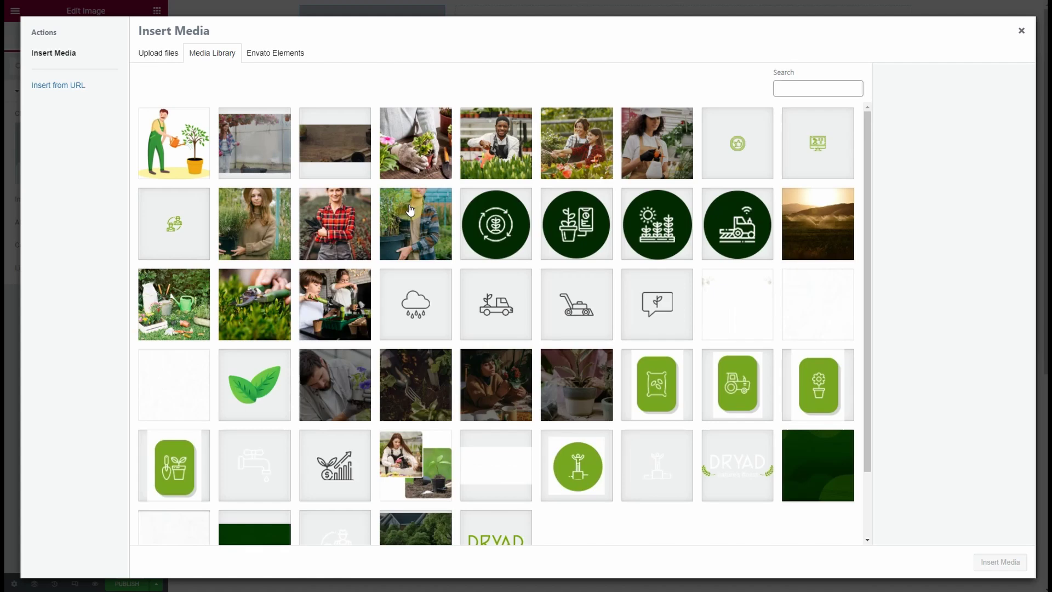
scroll(418, 336, down, 2)
click(507, 476)
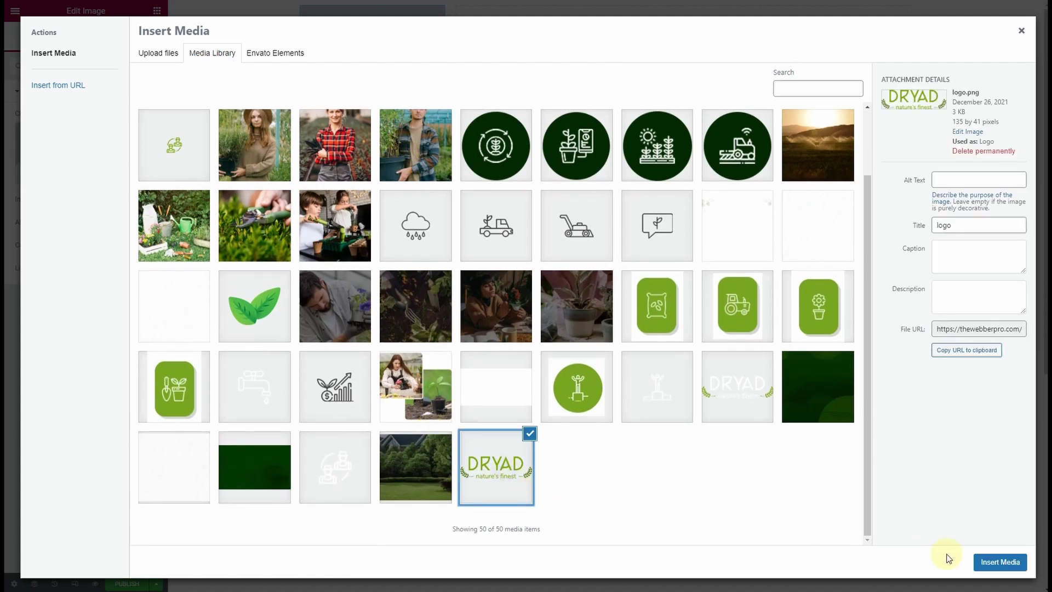
click(1008, 560)
Put the white DRYAD logo in the second image and left-align both logos.
click(387, 94)
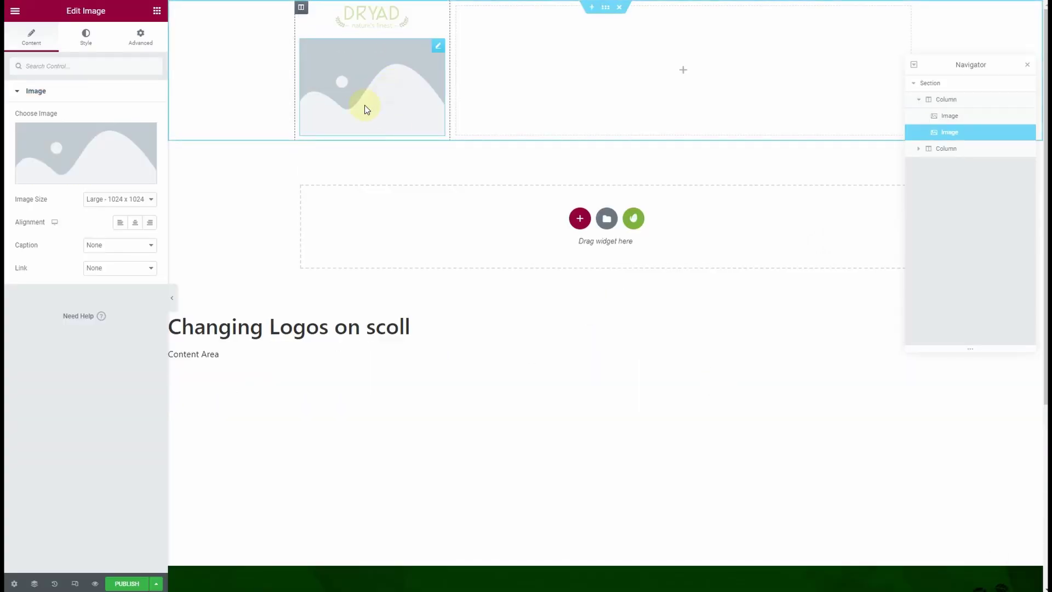
click(87, 154)
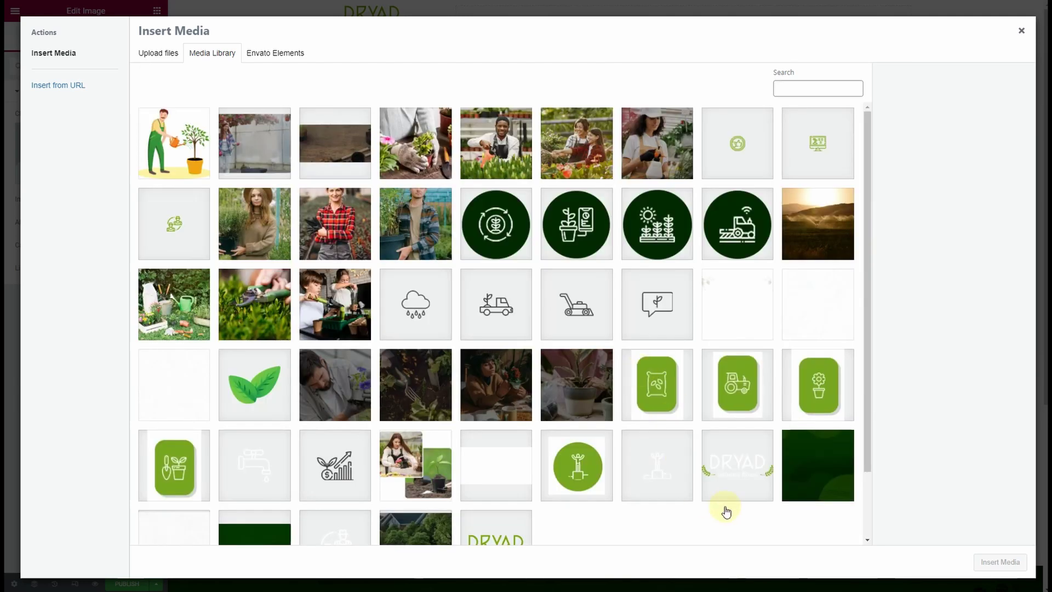
click(741, 482)
click(1000, 563)
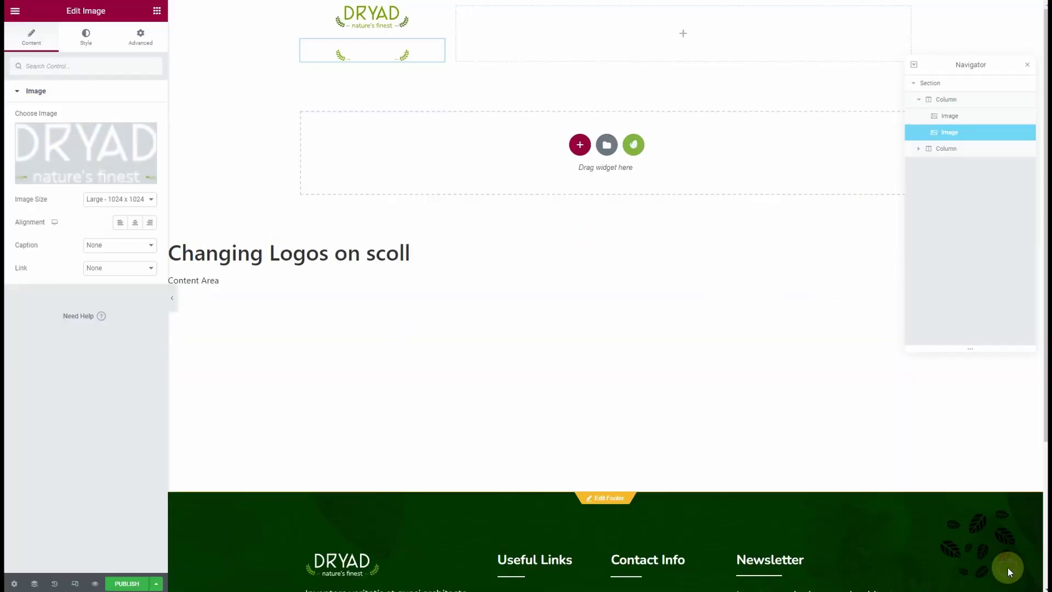
click(390, 21)
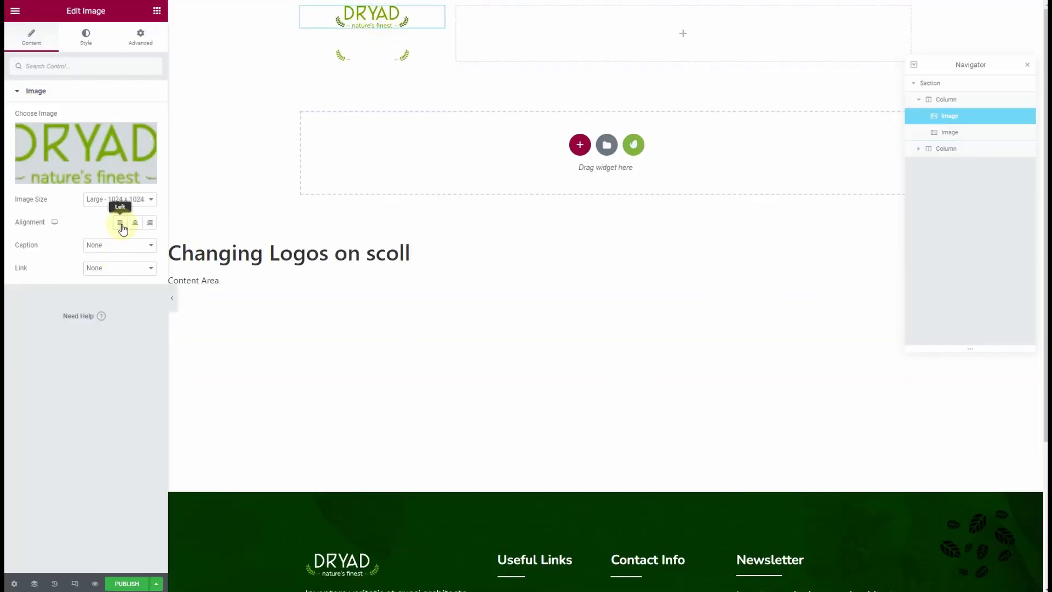
click(123, 229)
click(369, 58)
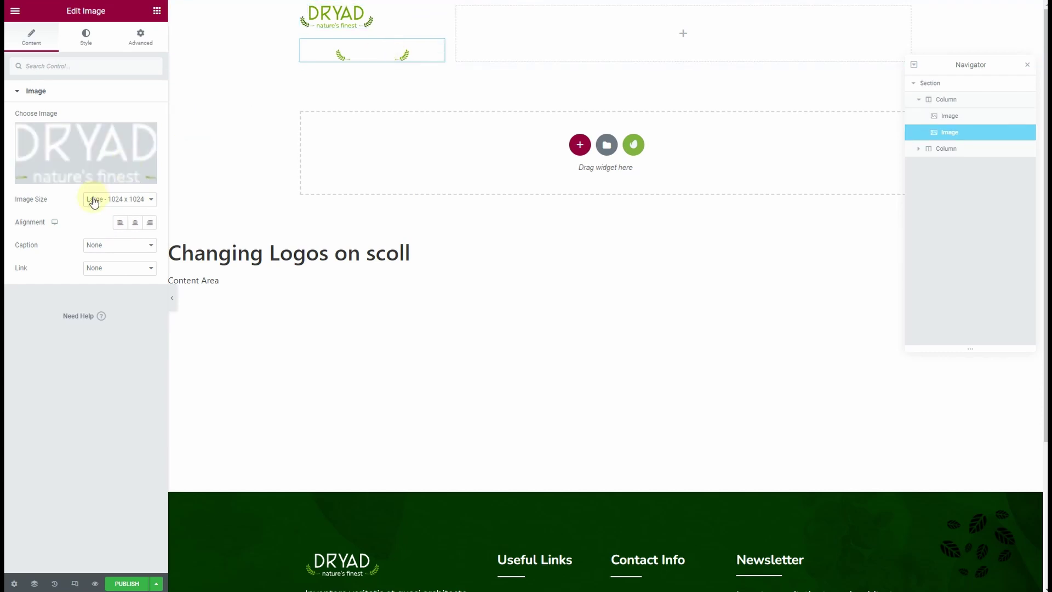
click(118, 223)
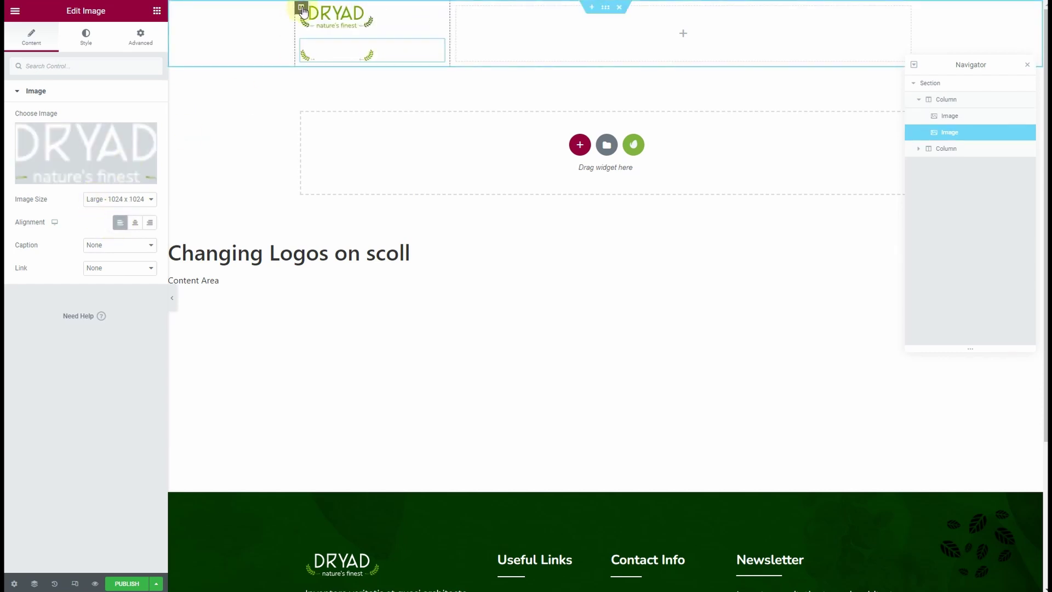
Set the logo column's Widgets Space to 0.
click(302, 7)
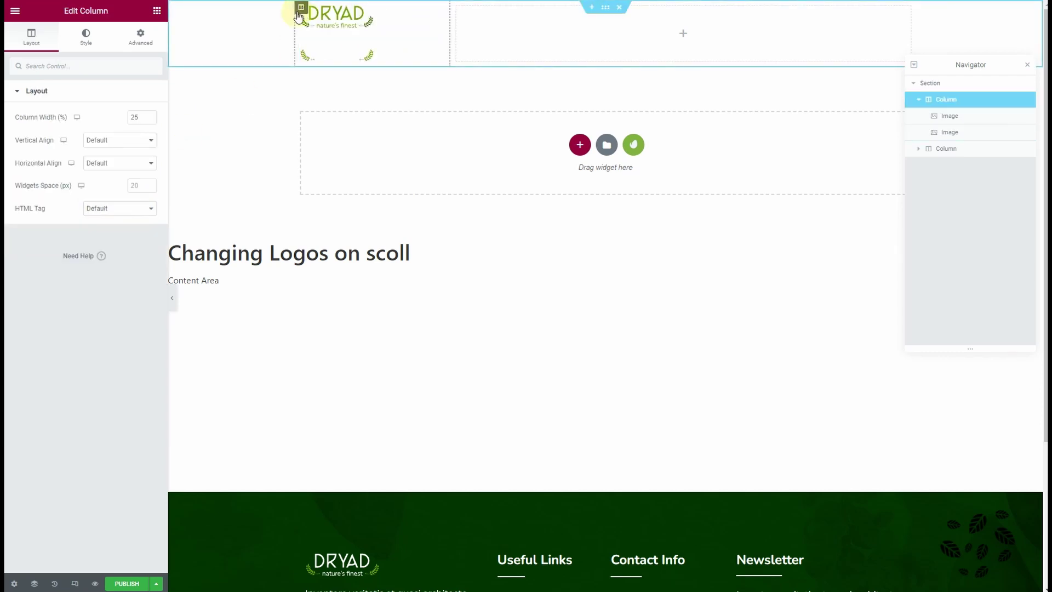
click(139, 187)
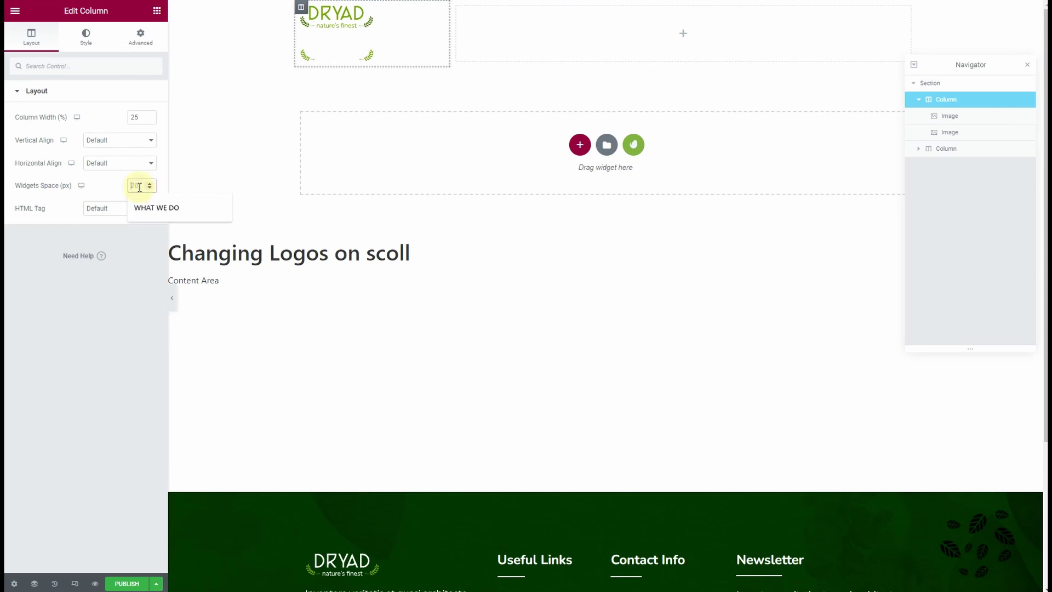
text(0)
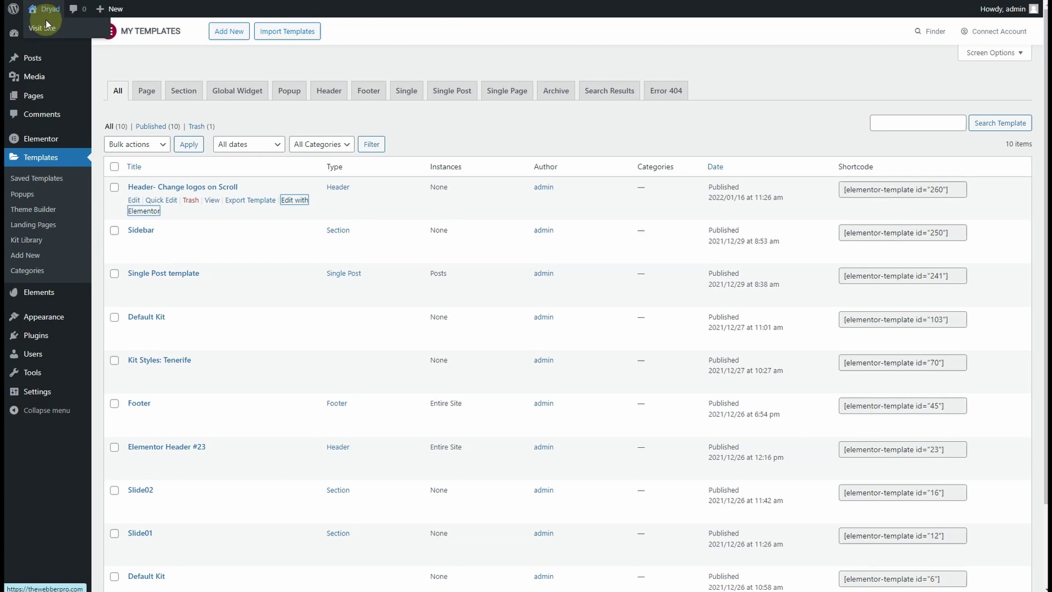
In Elementor Header #23, copy the Nav Menu widget.
click(44, 27)
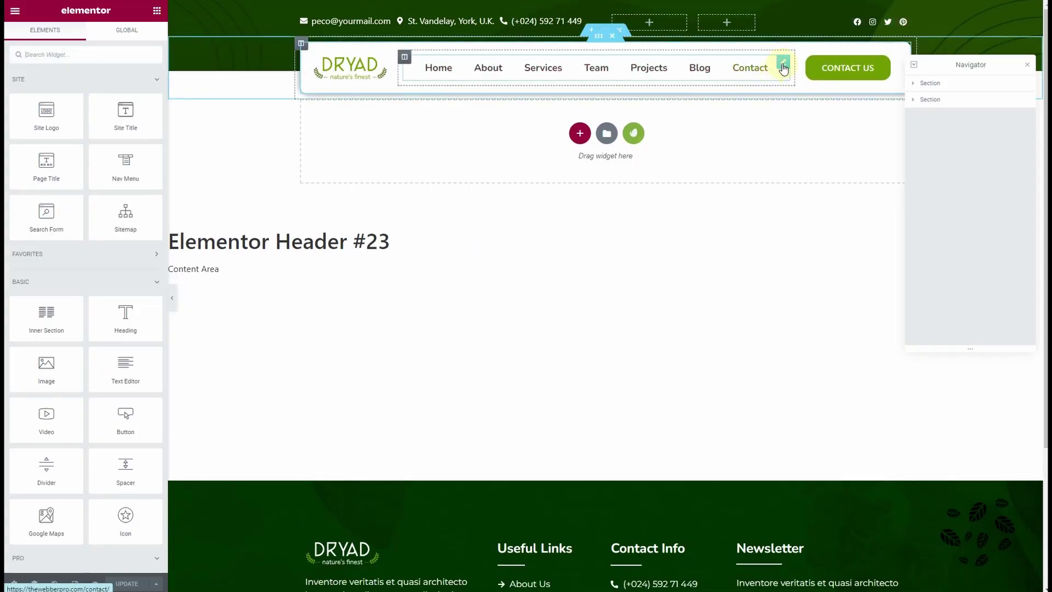
right_click(784, 63)
click(810, 111)
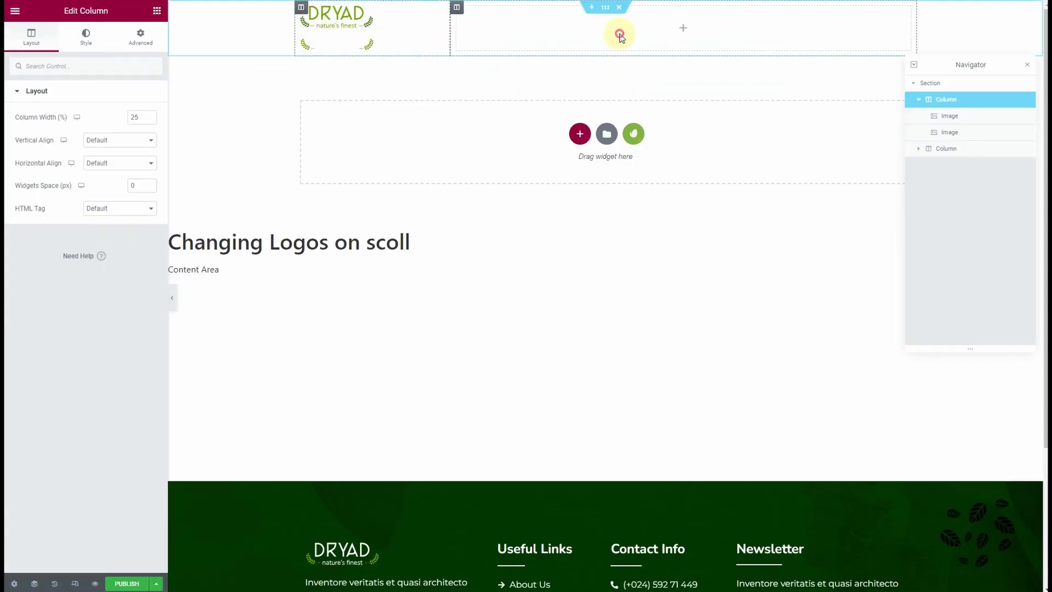
Paste the nav menu into the right column, align it Right, and set column Vertical Align to Middle.
right_click(619, 35)
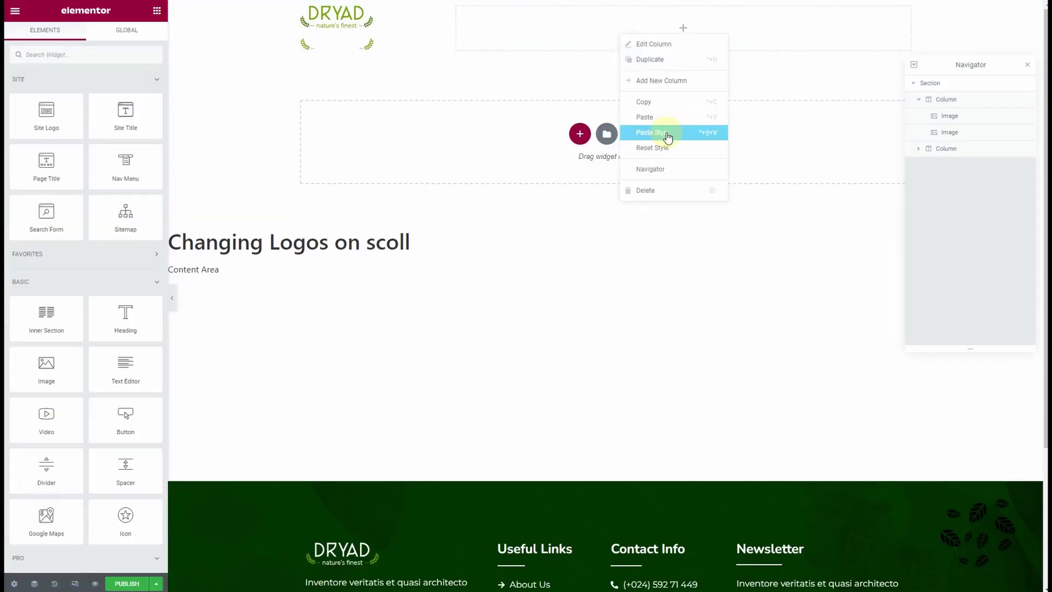
click(665, 116)
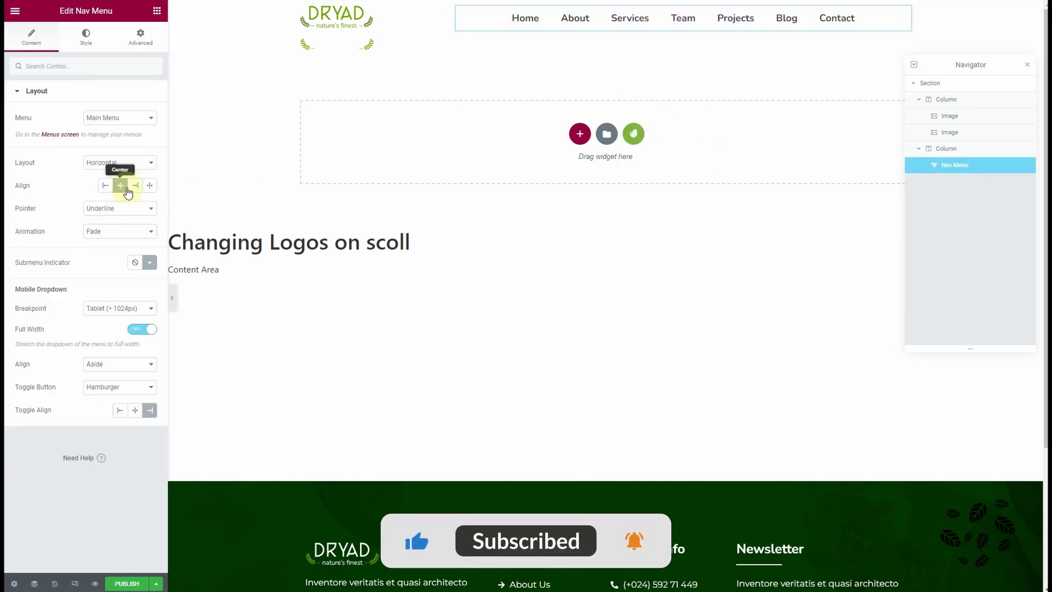
click(135, 186)
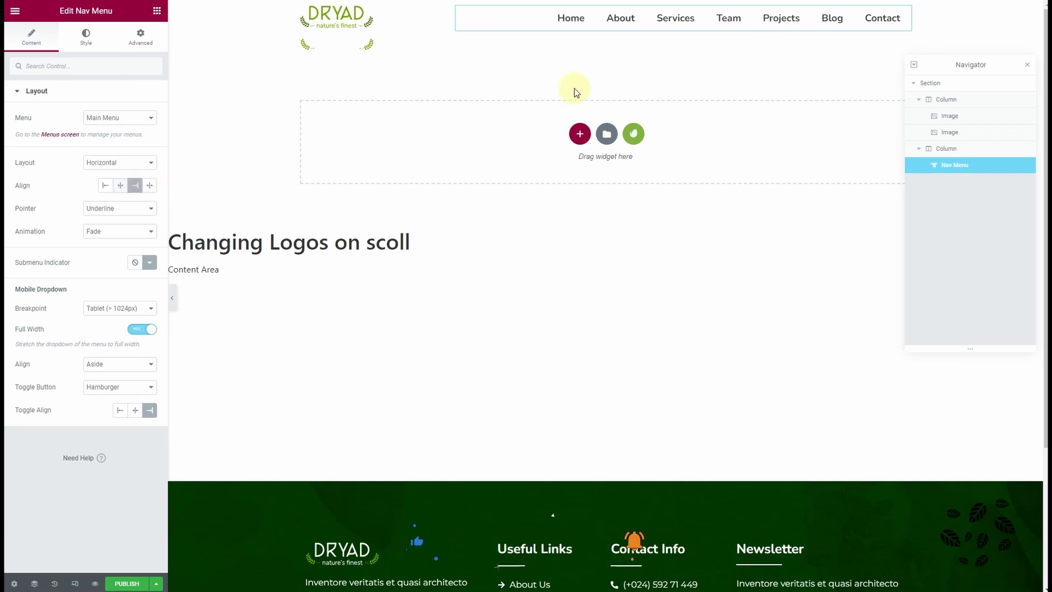
click(455, 8)
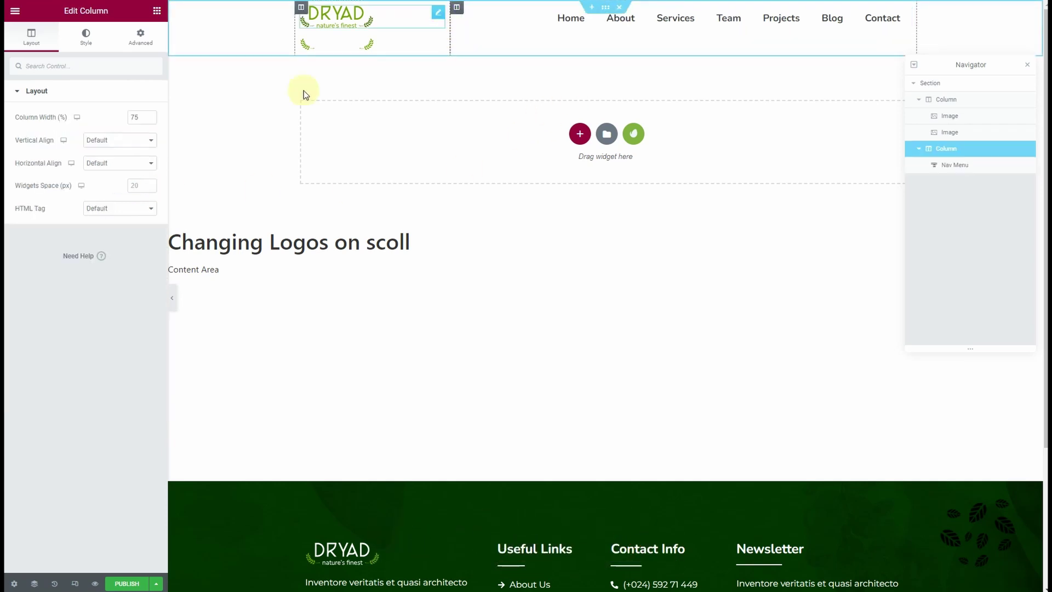
click(122, 143)
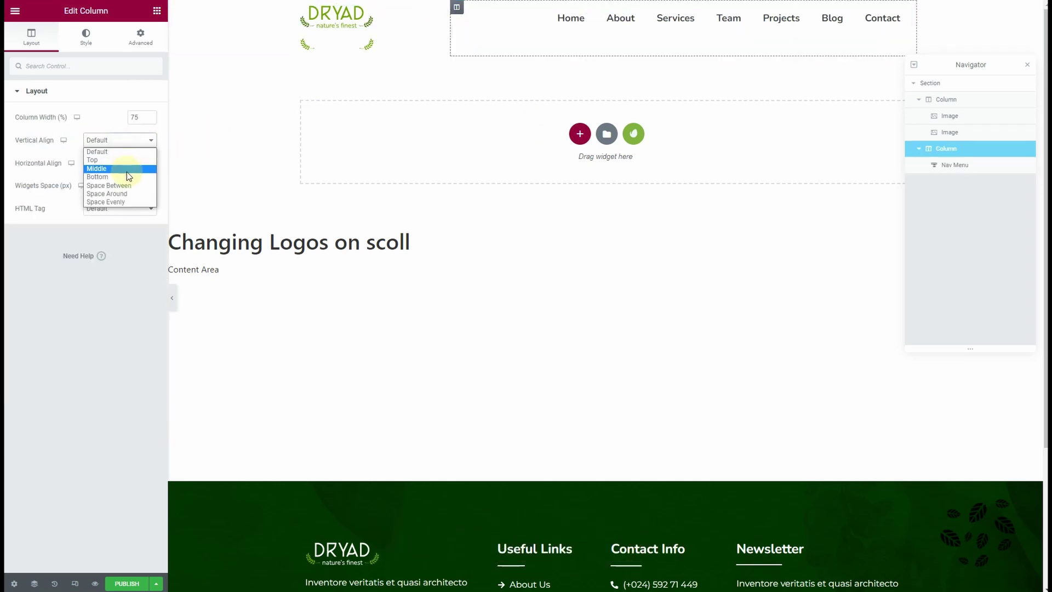
click(127, 171)
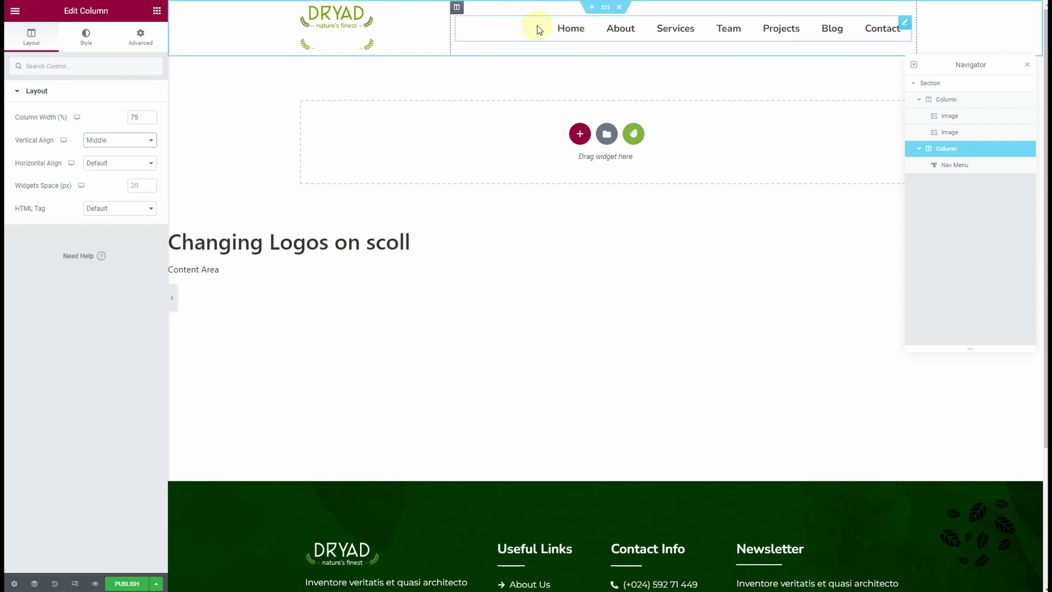
Give the header section a Classic background colour #F4F4F4 at full opacity.
click(609, 10)
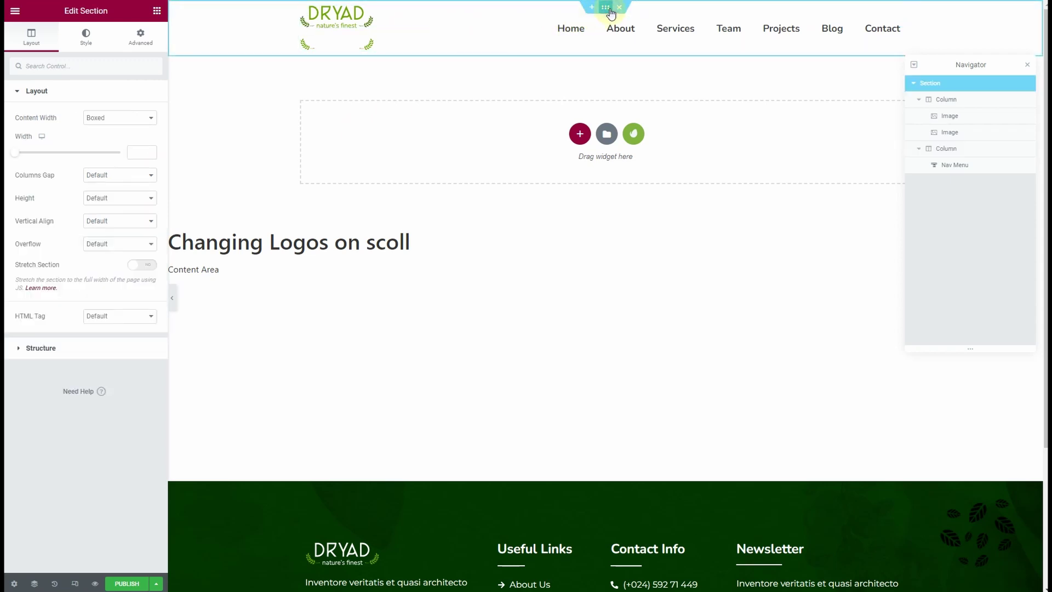
click(88, 48)
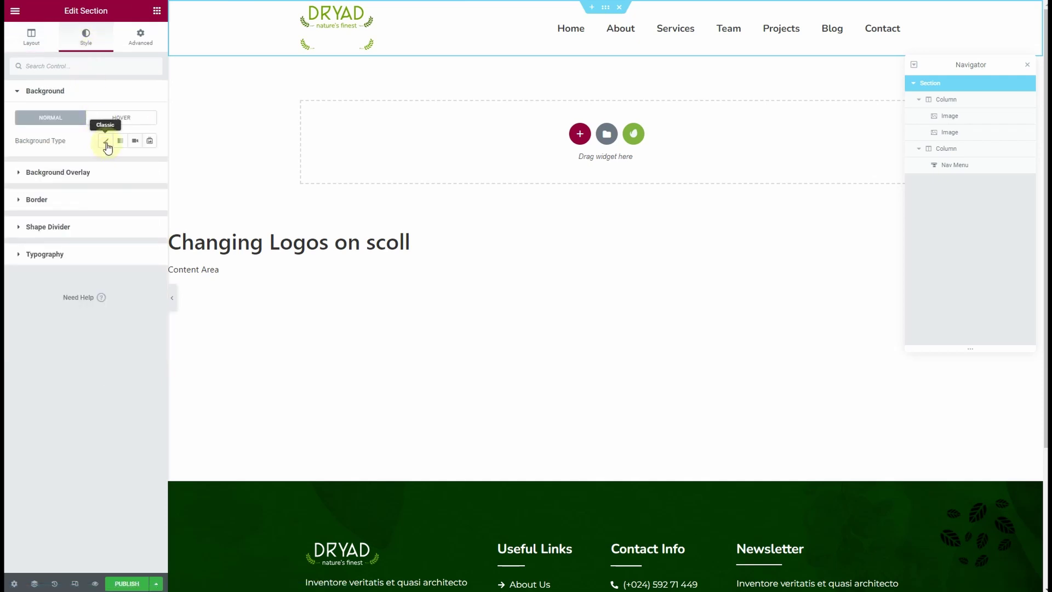
click(106, 144)
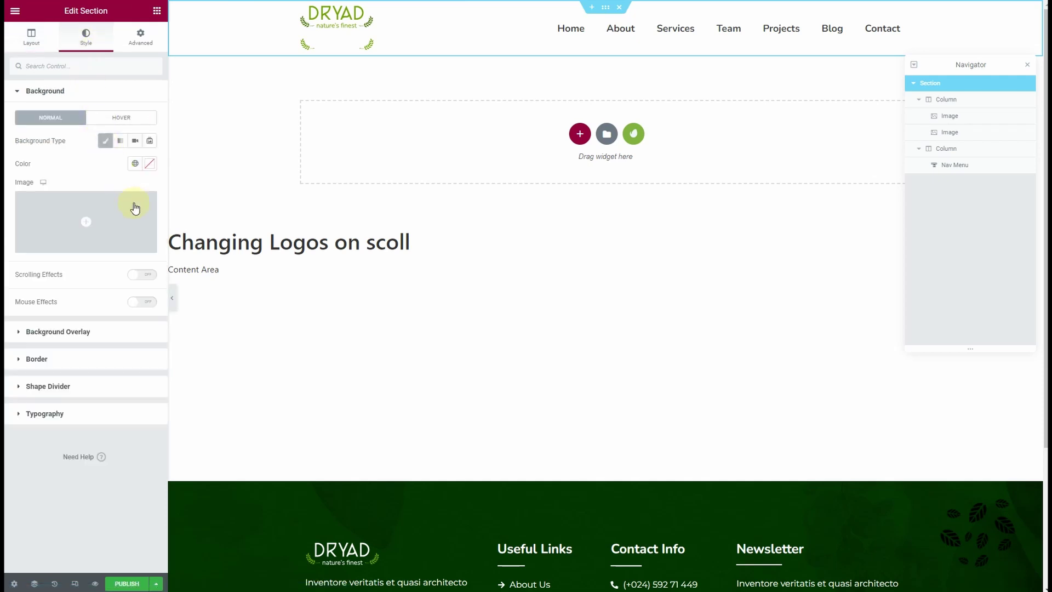
click(153, 170)
click(87, 265)
drag(54, 316, 6, 317)
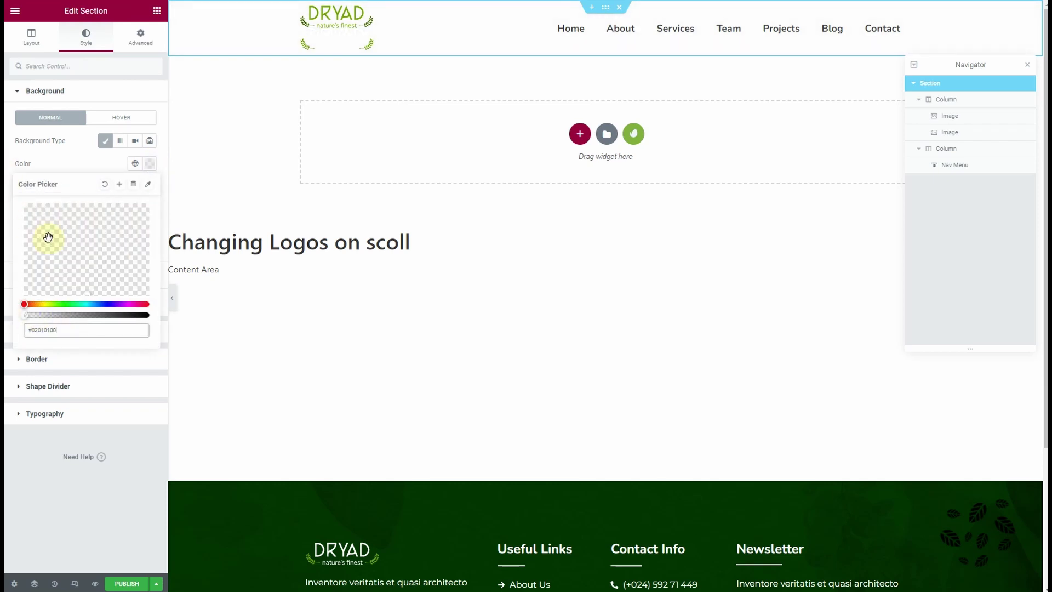
drag(86, 315, 34, 315)
drag(33, 244, 7, 212)
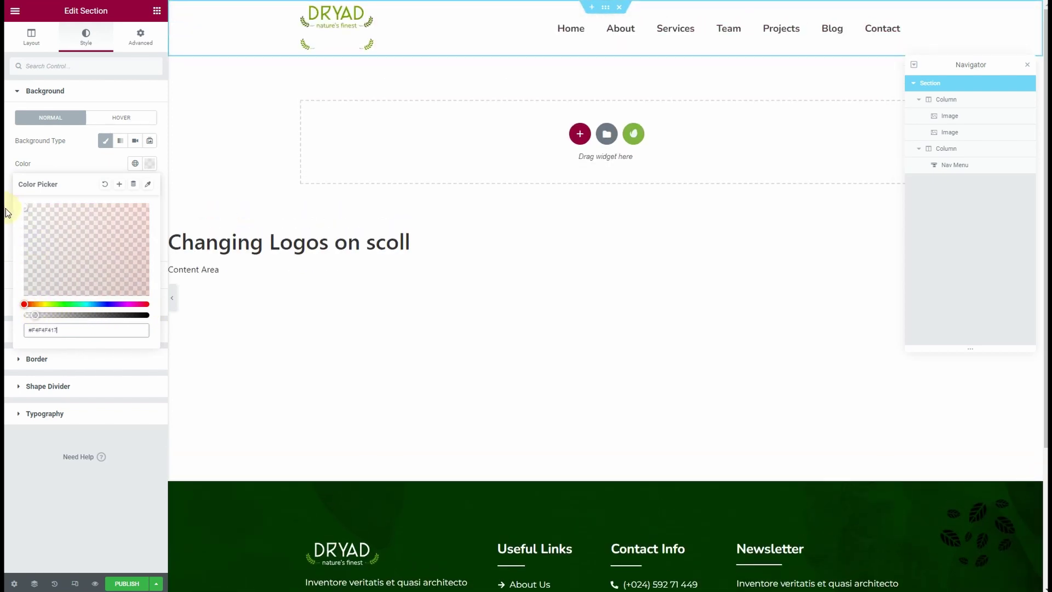
key(BackSpace)
key(BackSpace)
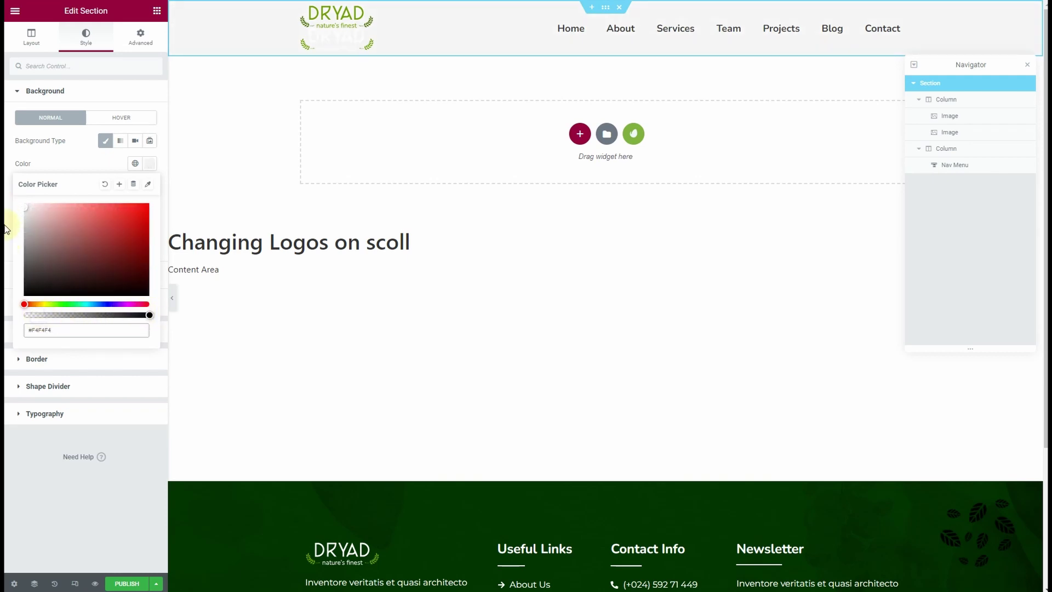
click(7, 230)
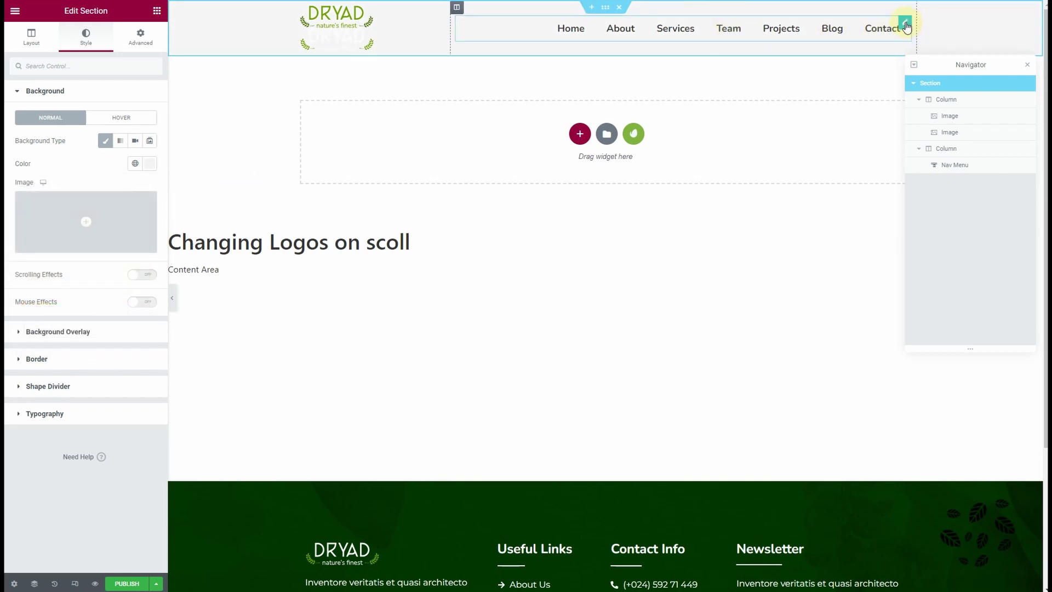
Set the Nav Menu's Main Menu text colour to white.
click(905, 24)
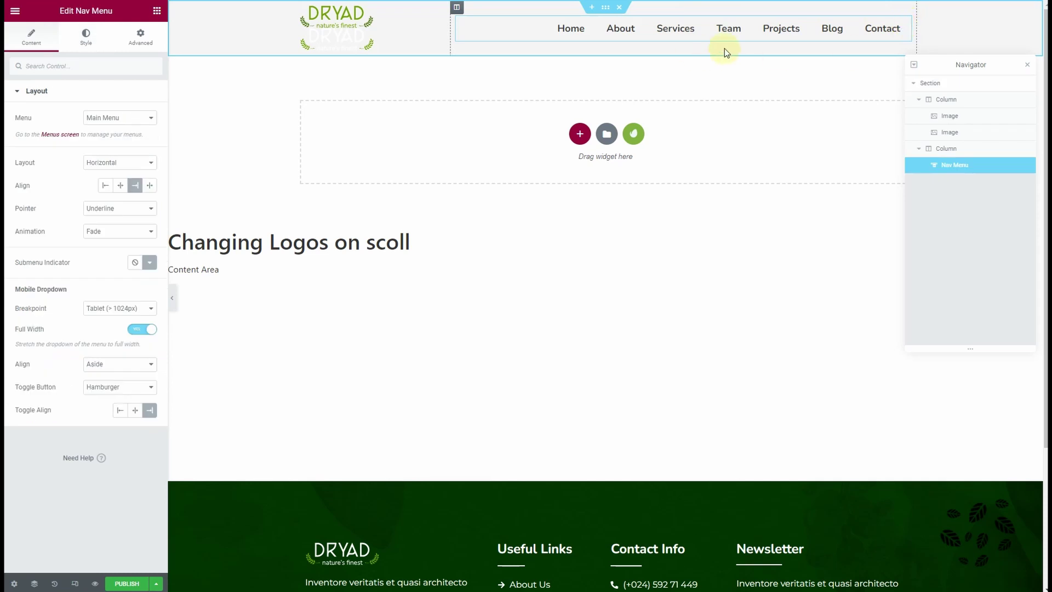
click(86, 37)
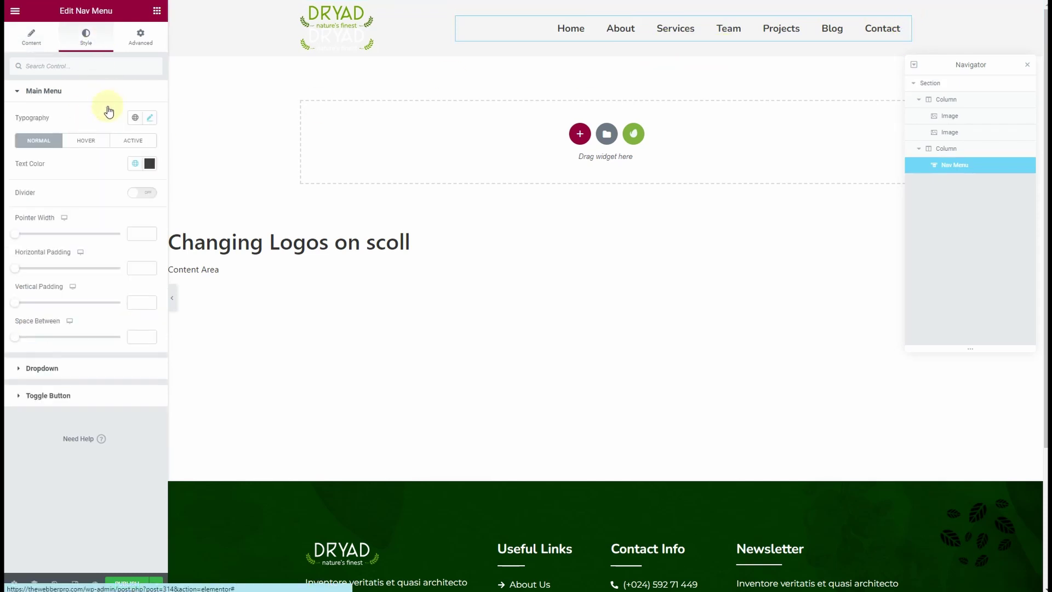
click(150, 164)
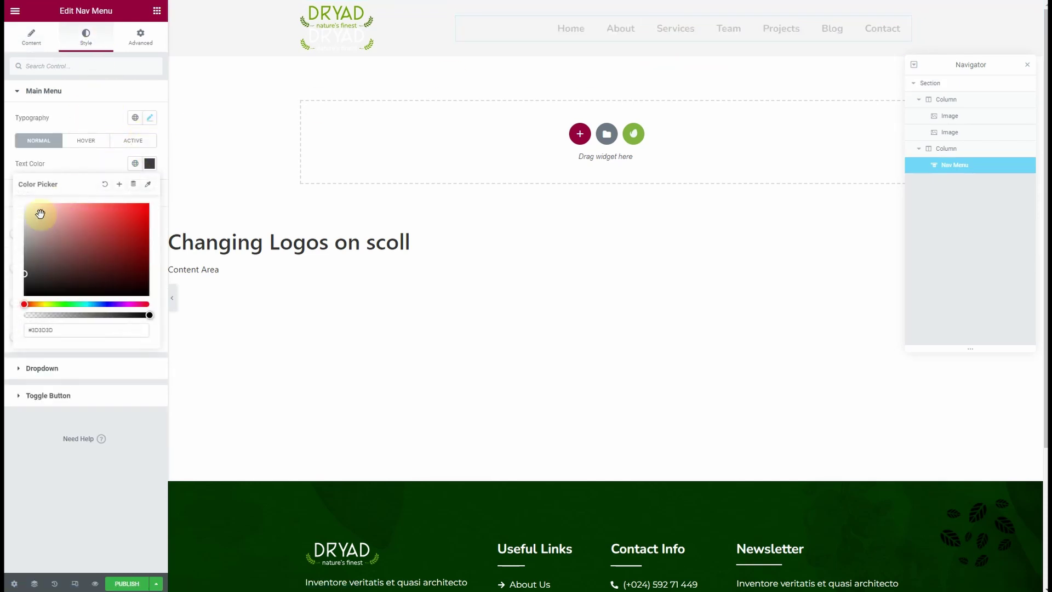
drag(38, 214, 8, 197)
click(38, 191)
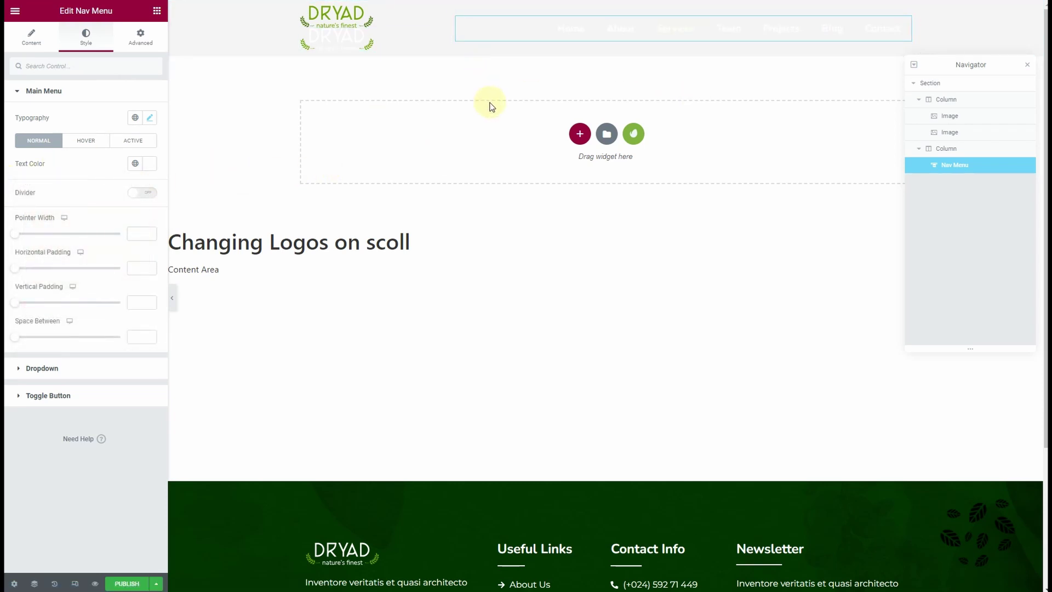
click(158, 12)
Paste the logo-swapping CSS snippet from Notepad into the section's Custom CSS box.
mouse_move(512, 46)
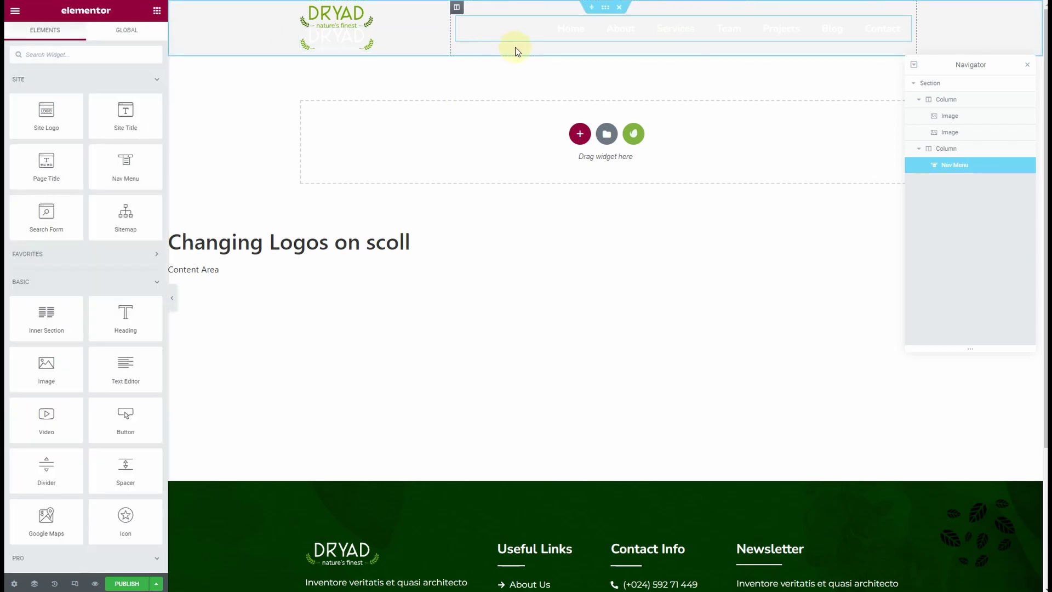
click(605, 7)
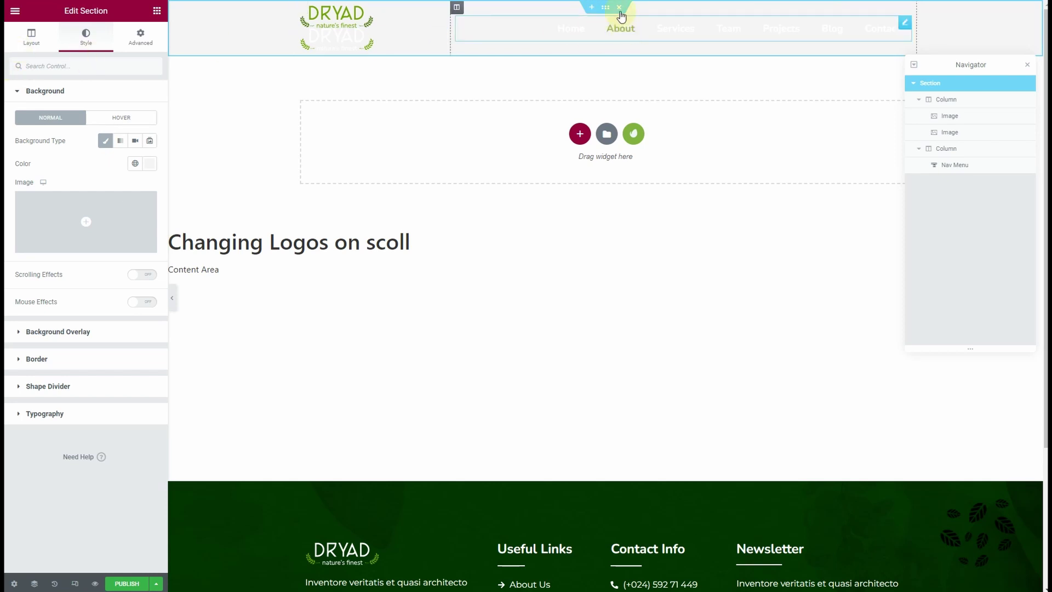
click(141, 42)
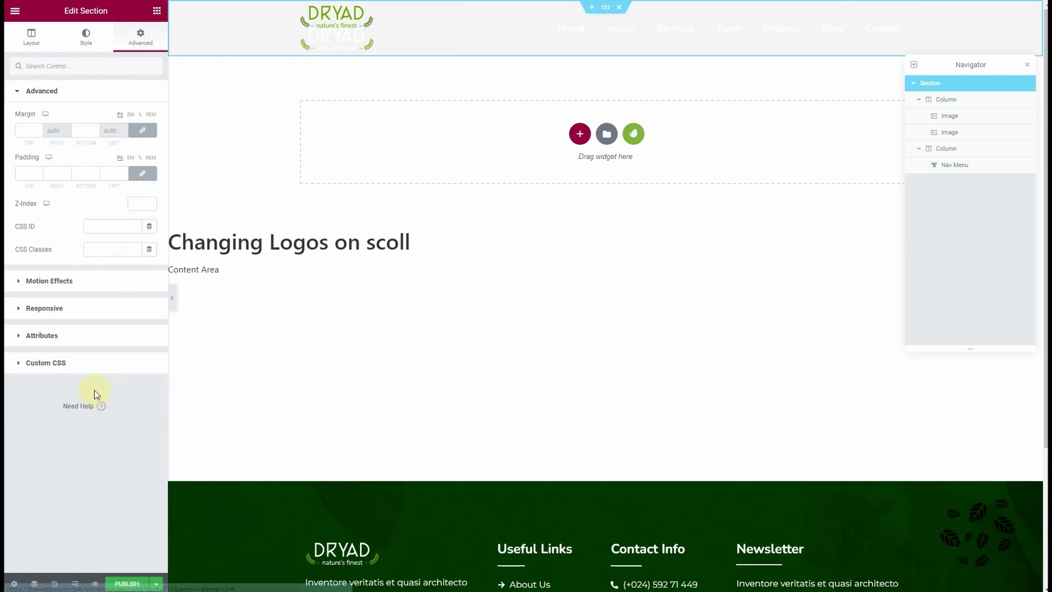
click(73, 368)
mouse_move(525, 575)
click(499, 539)
drag(585, 118, 669, 389)
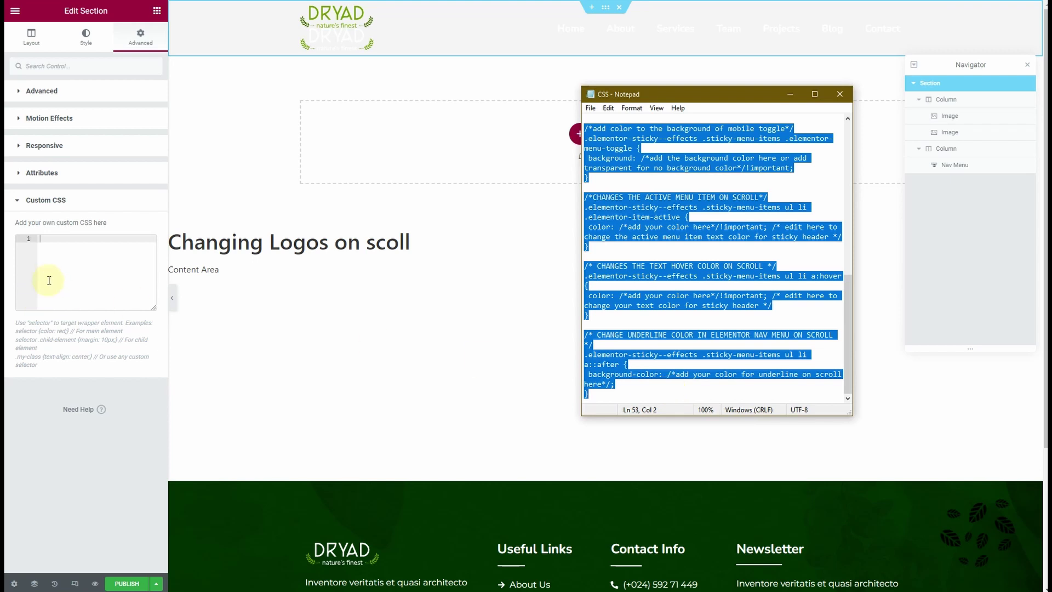
click(68, 244)
key(ctrl+v)
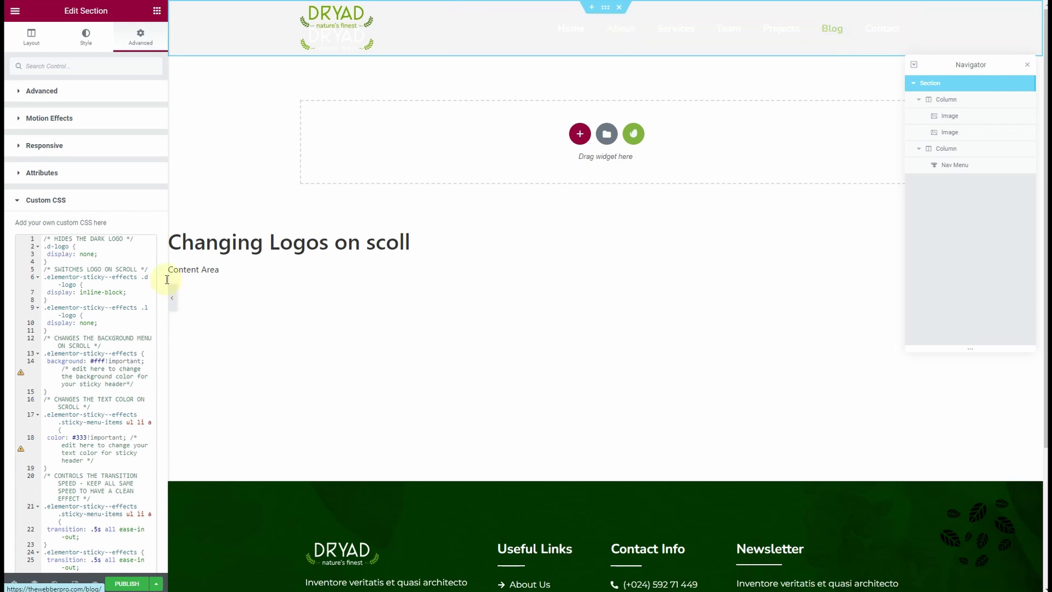
click(68, 247)
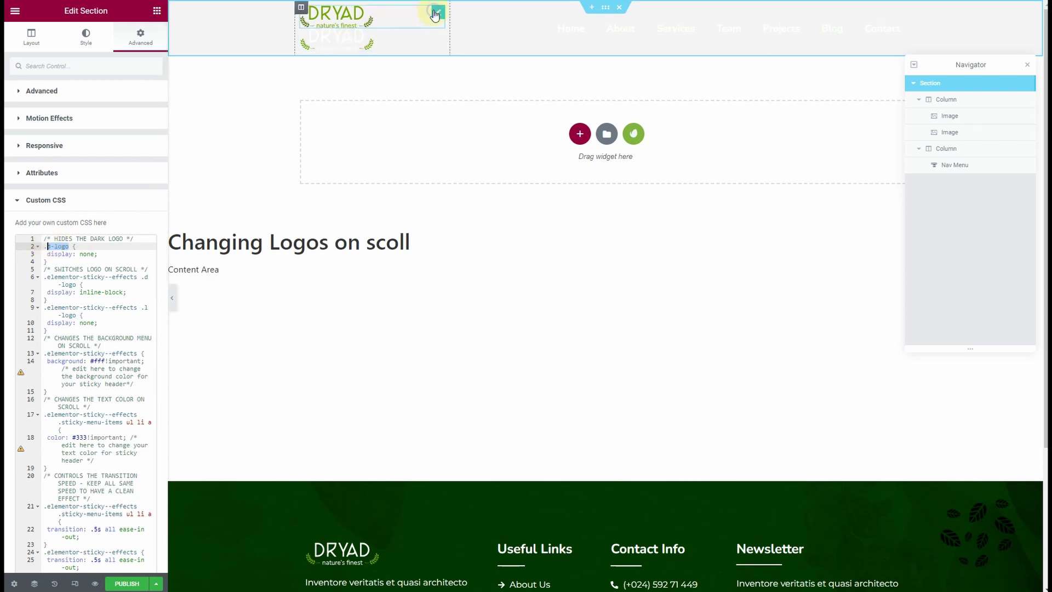
Move the green logo below the white one and give the white logo the CSS class d-logo.
click(436, 12)
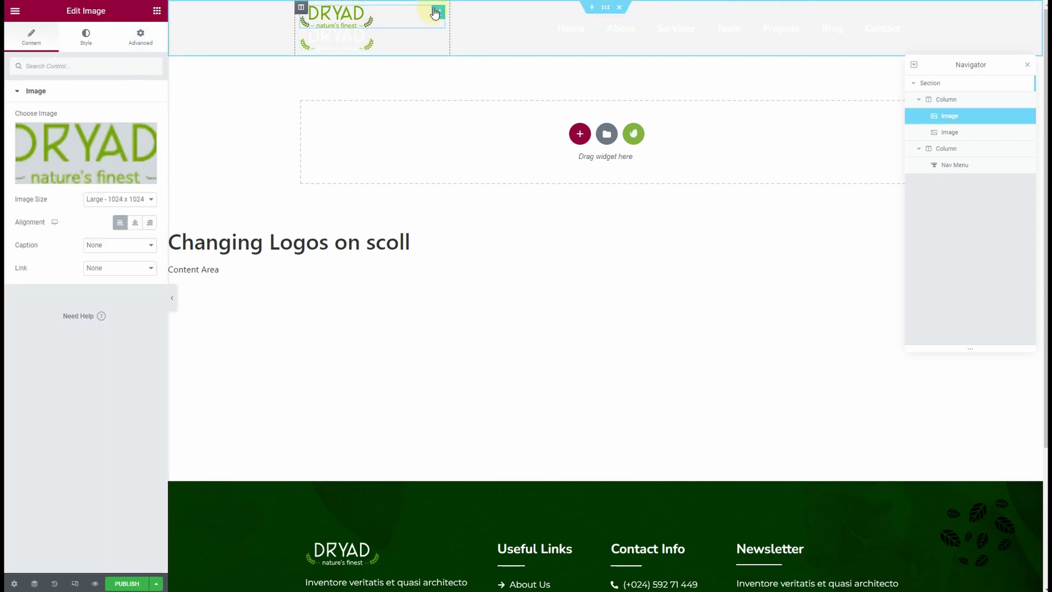
drag(437, 12, 360, 28)
click(143, 37)
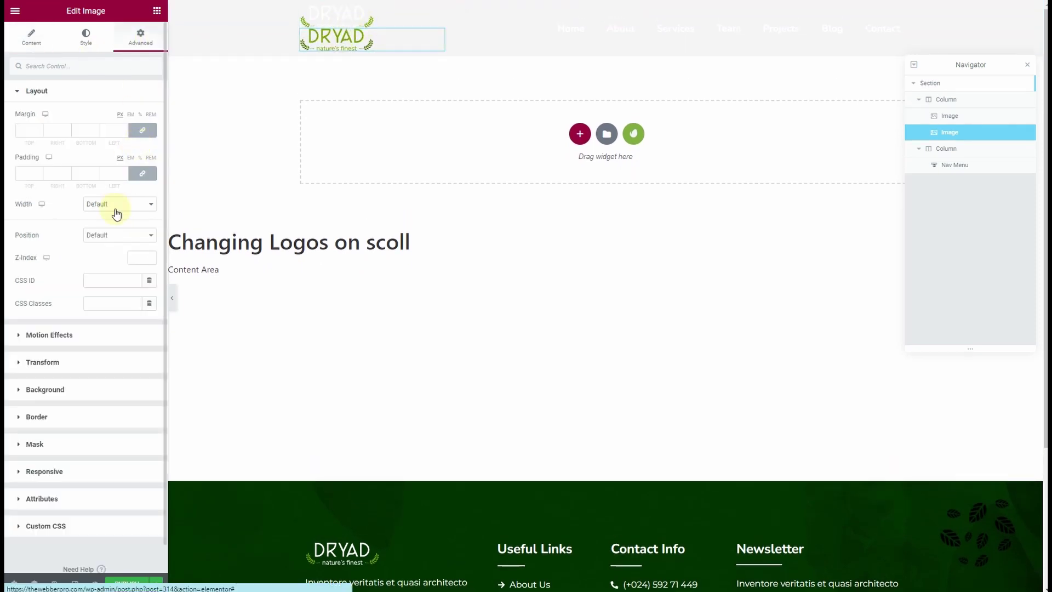
click(101, 305)
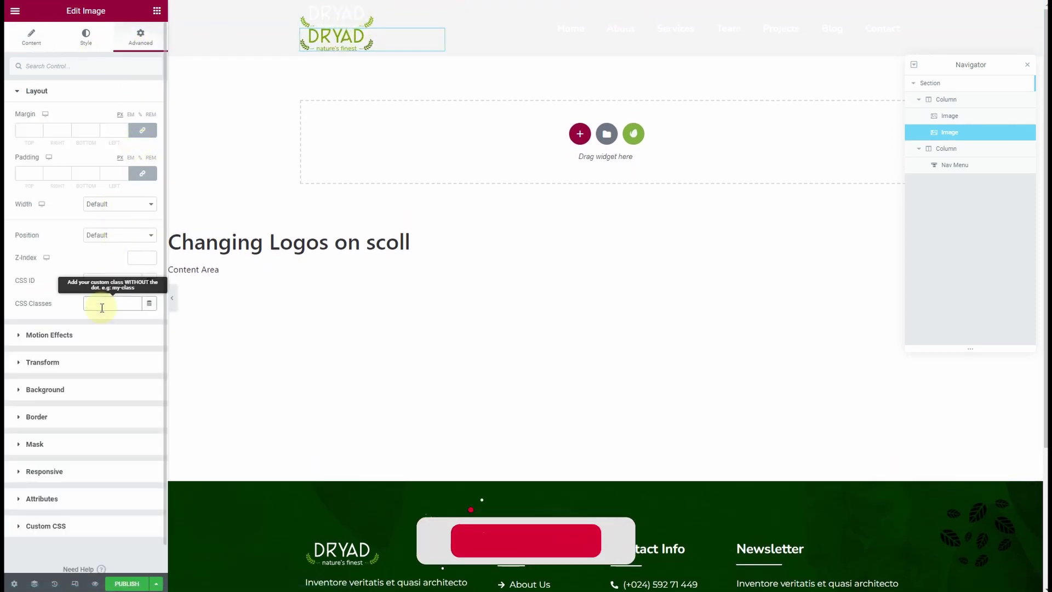
text(d-logo)
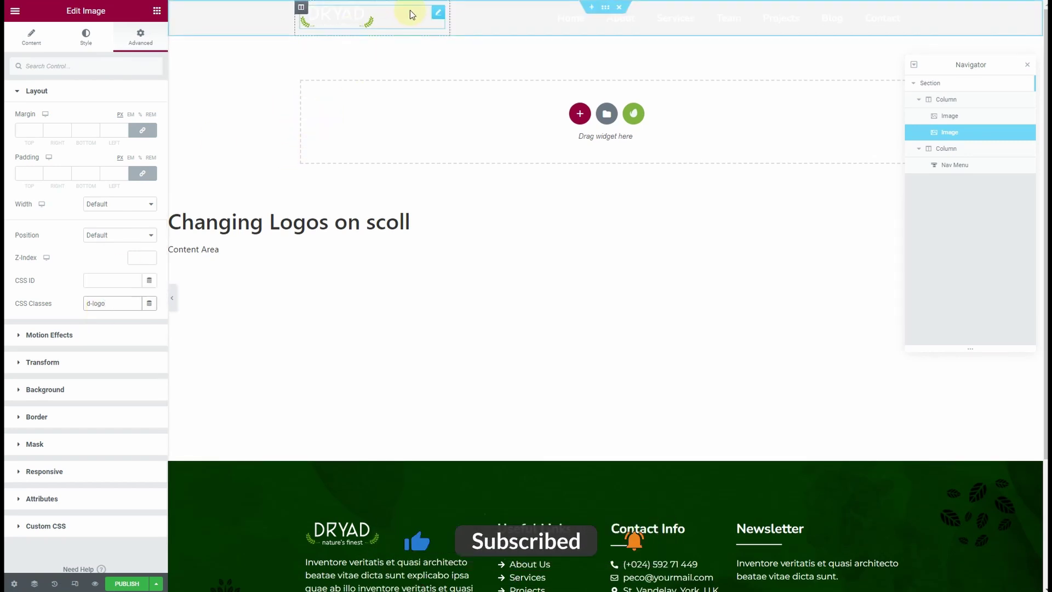
Give the other logo image the CSS class l-logo, copied from the CSS notes.
click(439, 14)
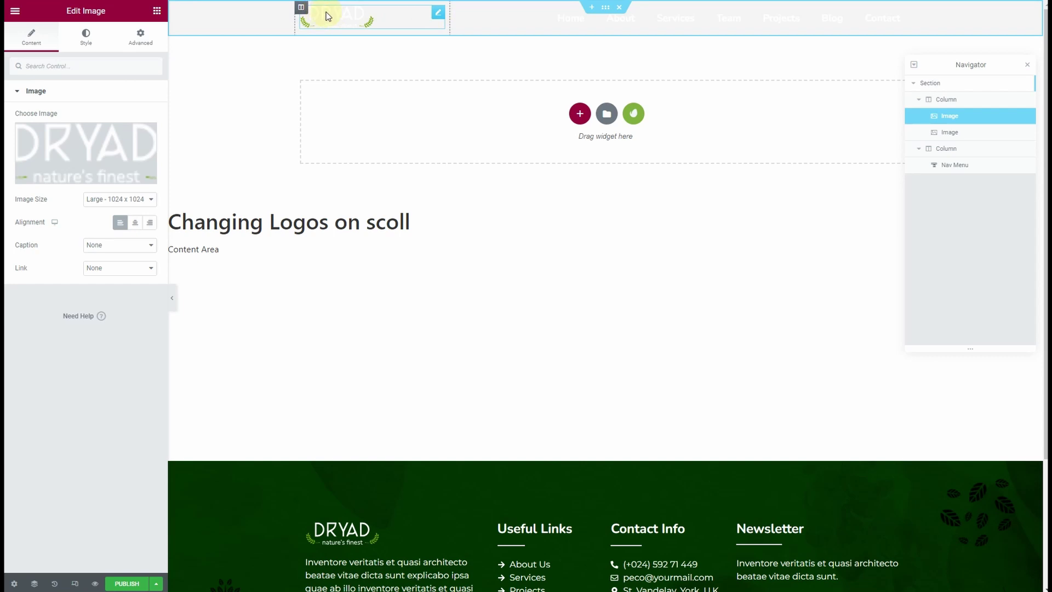
click(140, 34)
mouse_move(498, 590)
click(498, 547)
click(702, 297)
scroll(702, 297, up, 10)
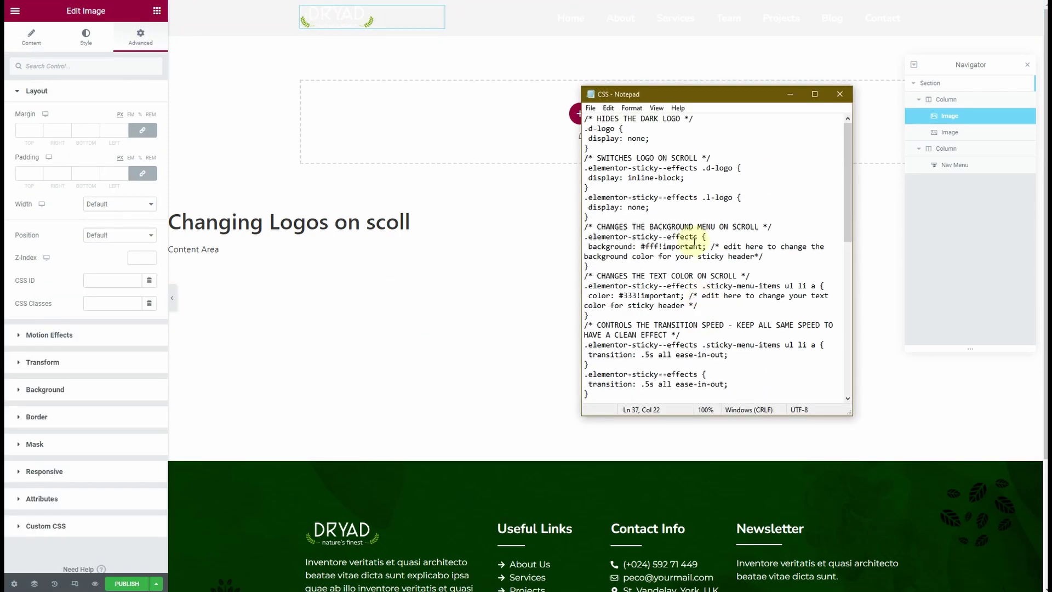
drag(732, 198, 710, 197)
click(105, 300)
text(l-logo)
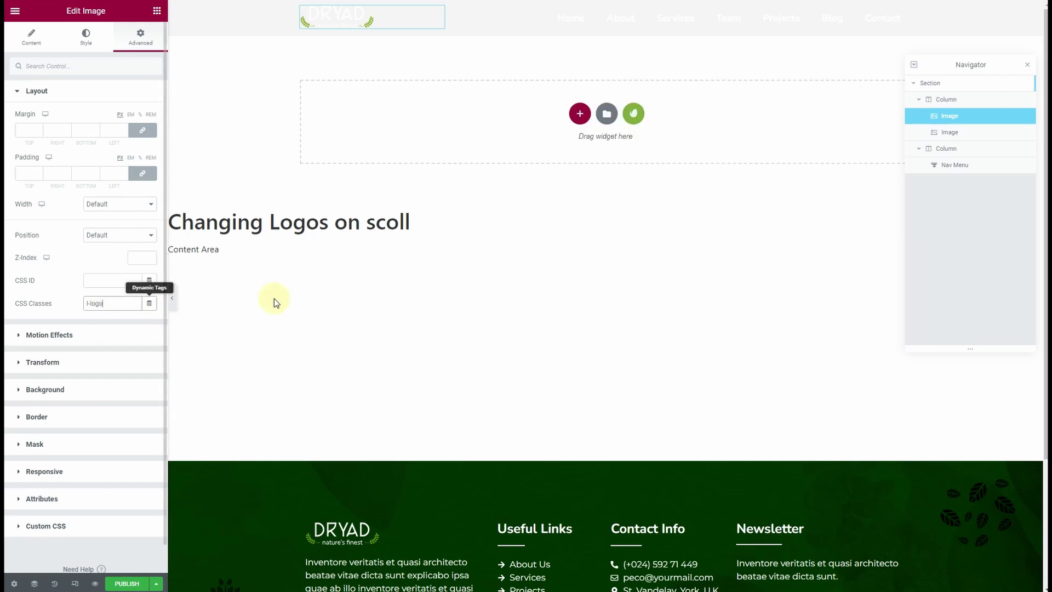
Copy sticky-menu-items from the notes and set it as the Nav Menu's CSS class.
mouse_move(488, 571)
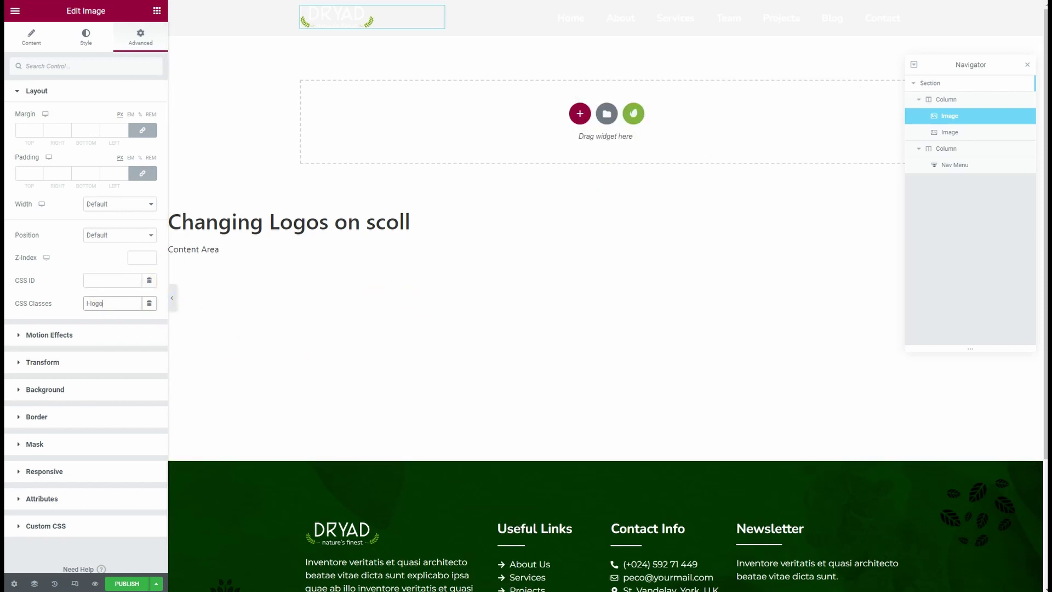
key(alt+Tab)
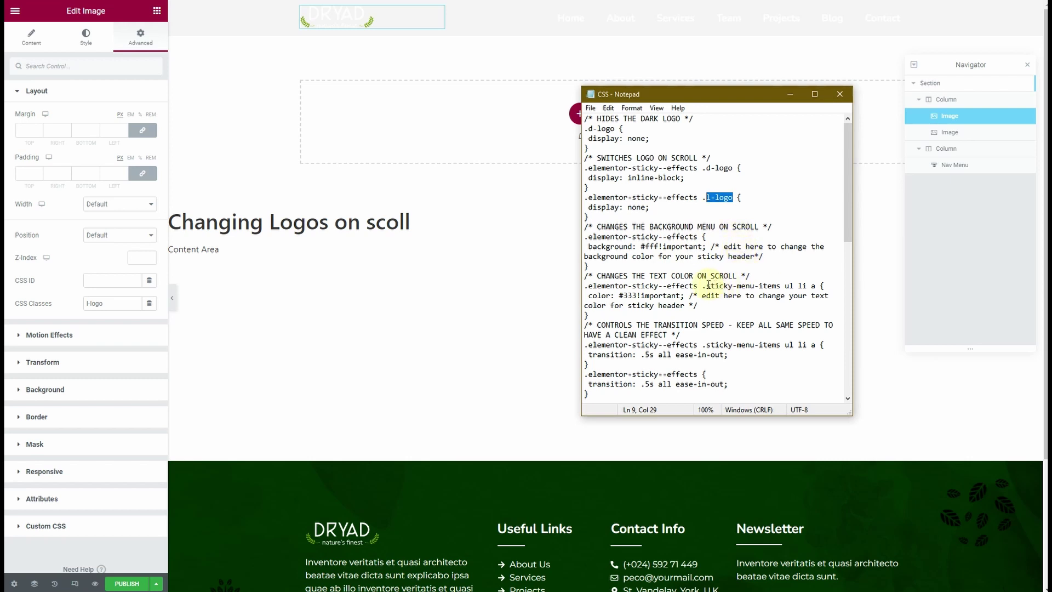
drag(708, 285, 776, 283)
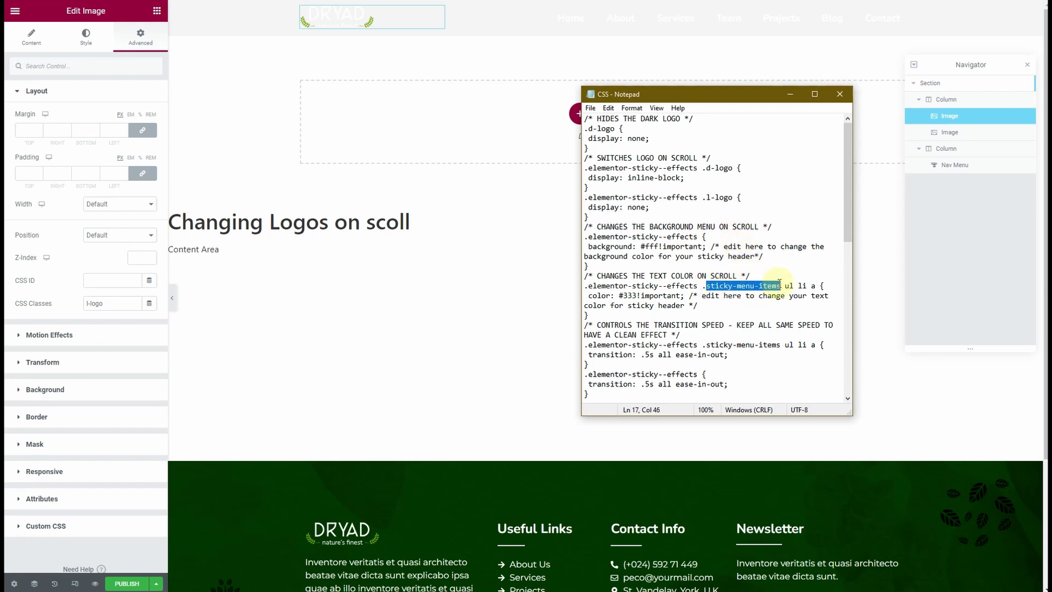
right_click(770, 285)
click(783, 319)
click(792, 95)
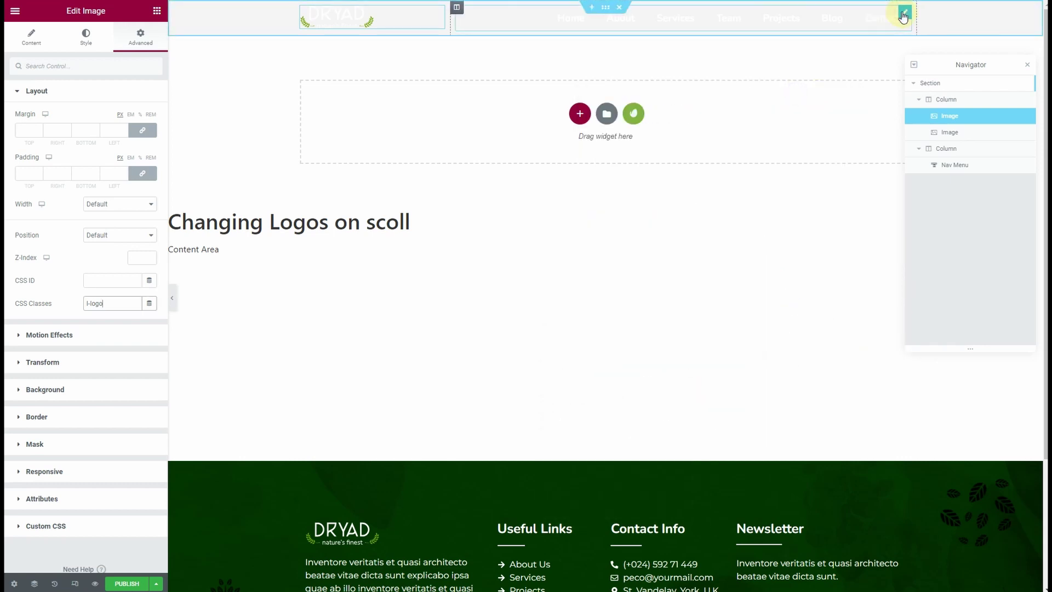
click(903, 16)
click(140, 36)
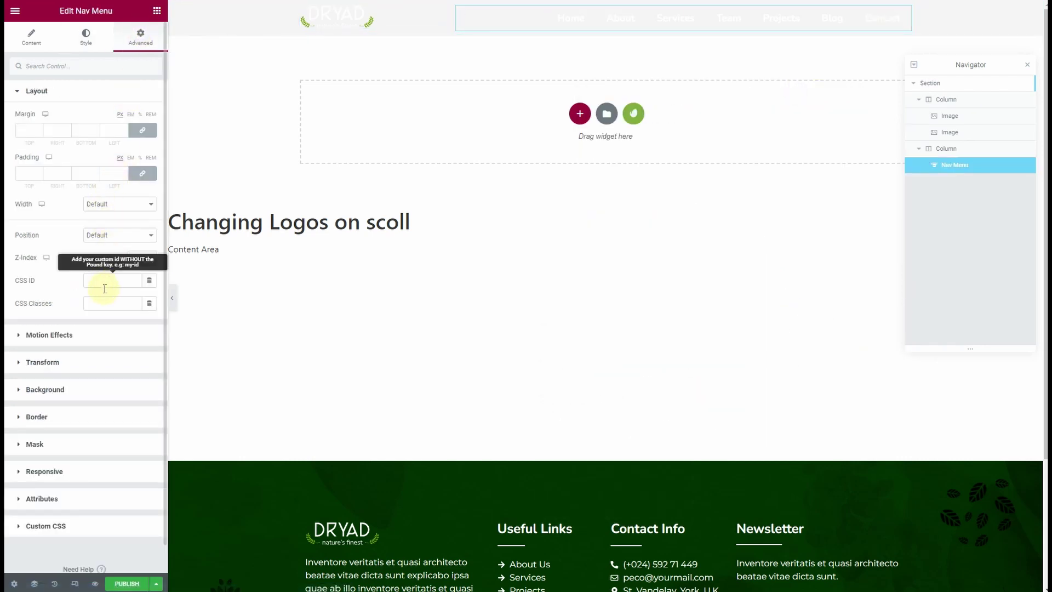
click(104, 305)
key(ctrl+v)
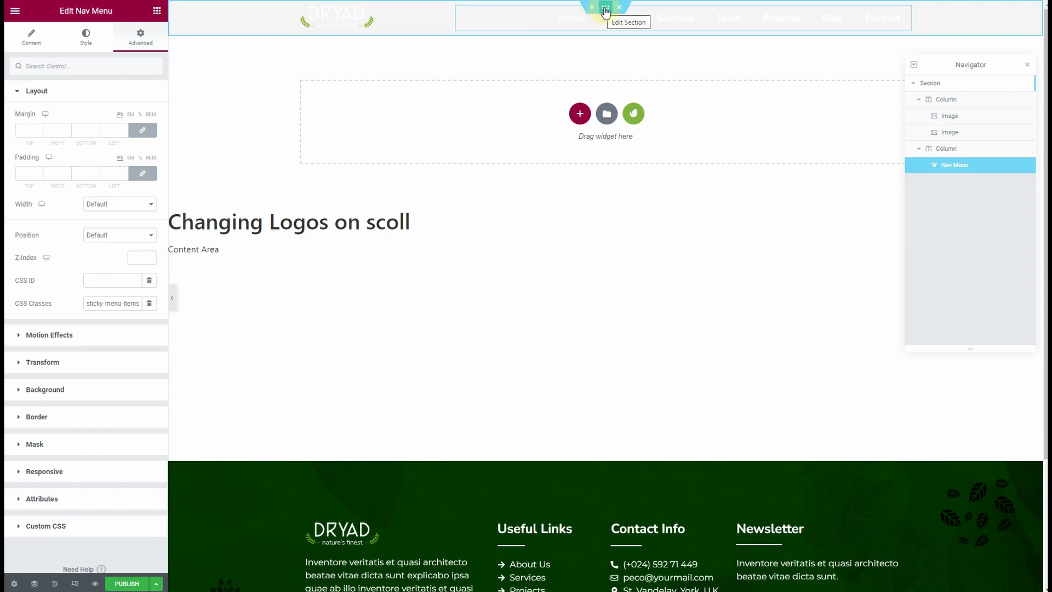
Make the header section Sticky Top with an Effects Offset of 100.
click(605, 8)
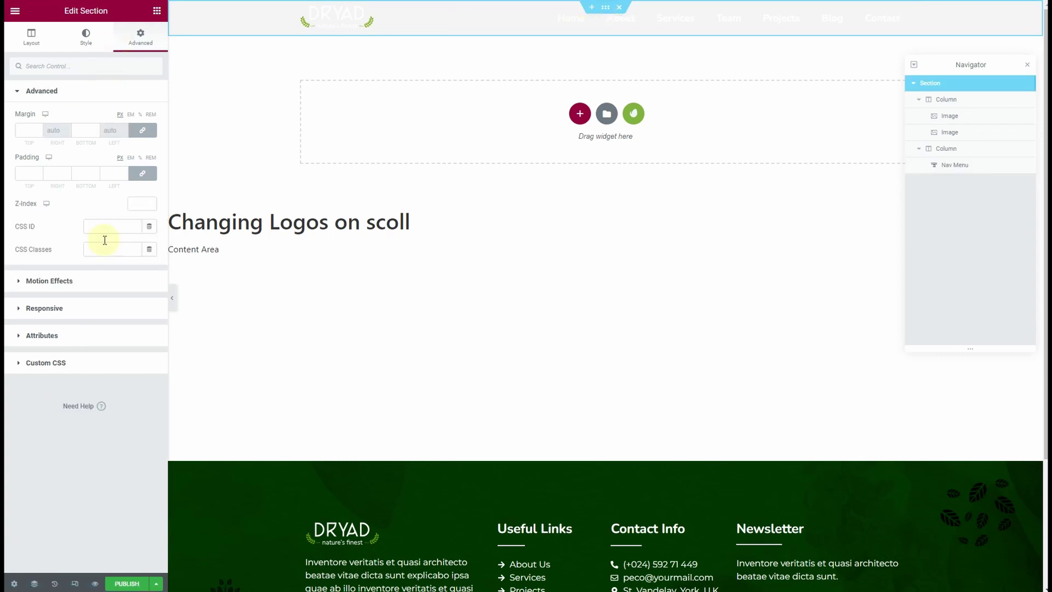
click(61, 285)
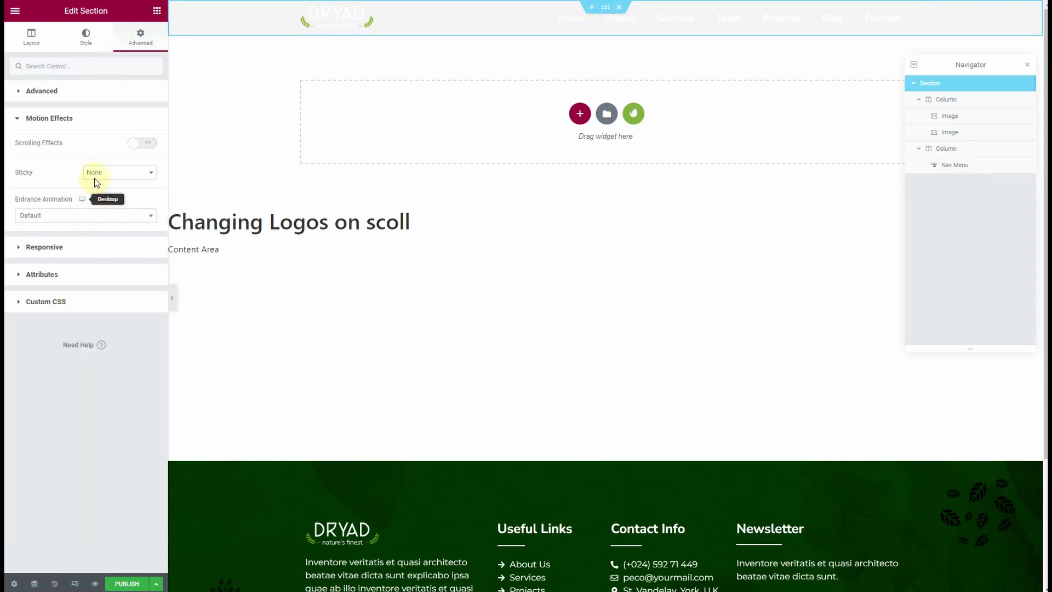
click(110, 174)
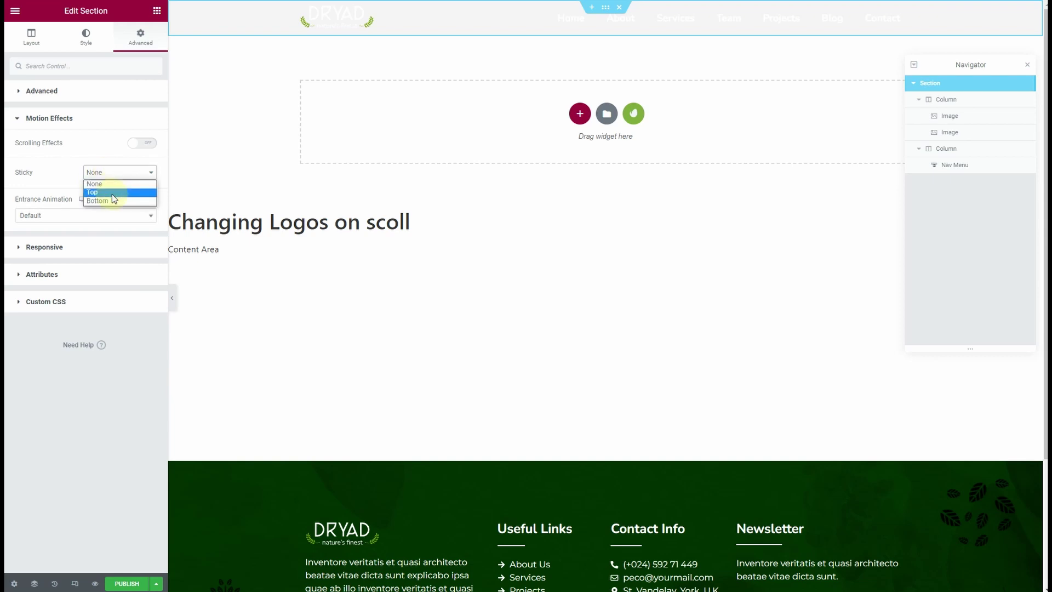
click(112, 194)
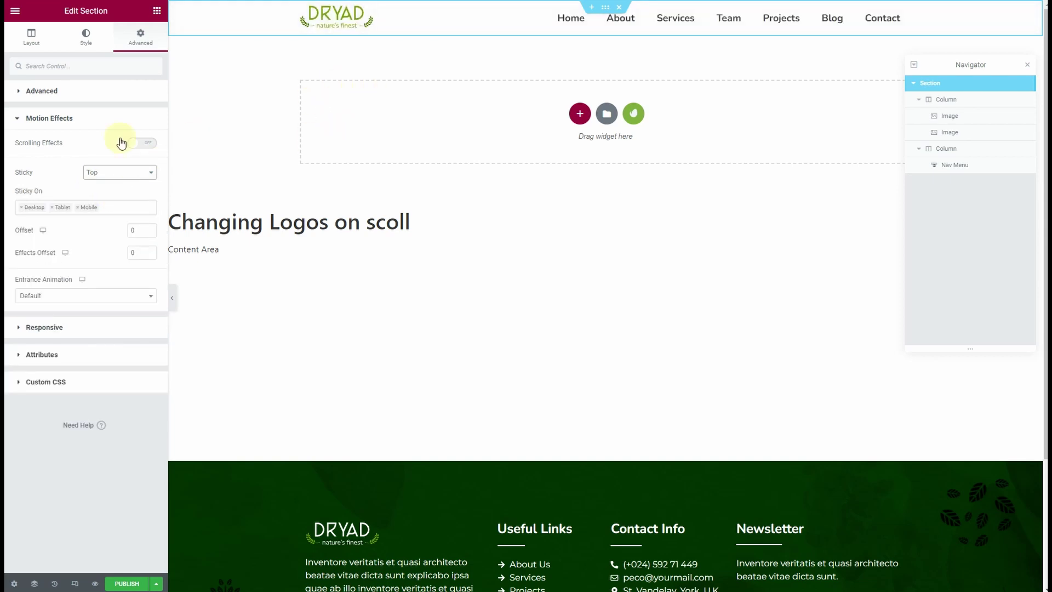
click(130, 250)
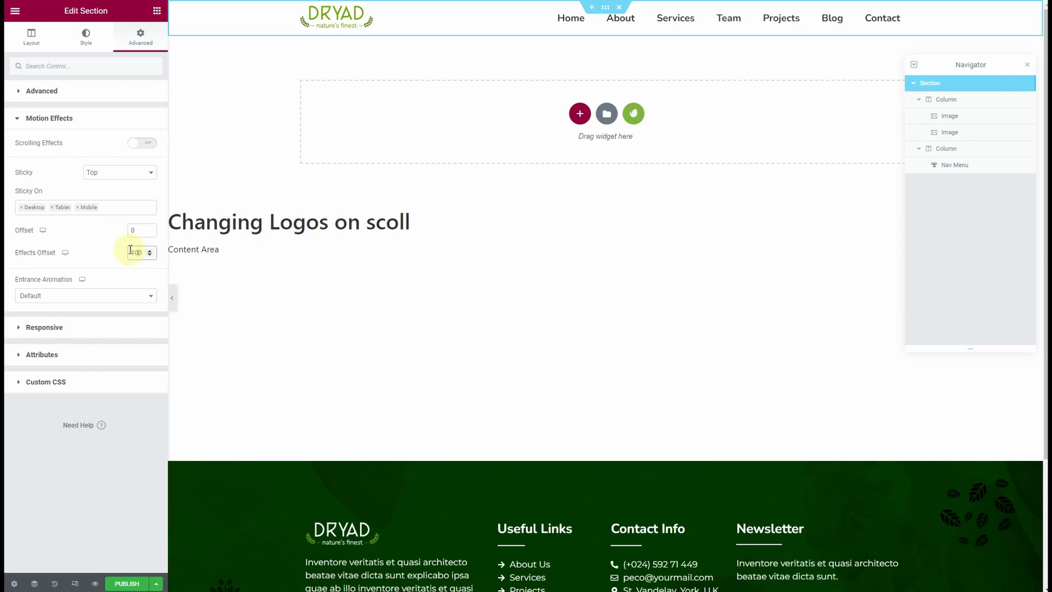
scroll(501, 126, down, 3)
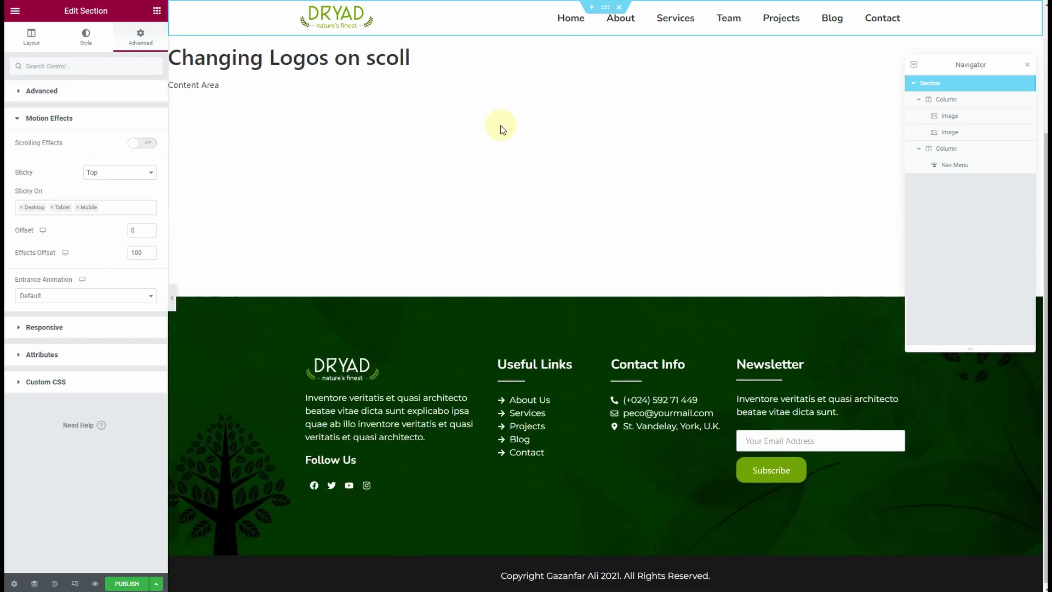
scroll(501, 126, up, 3)
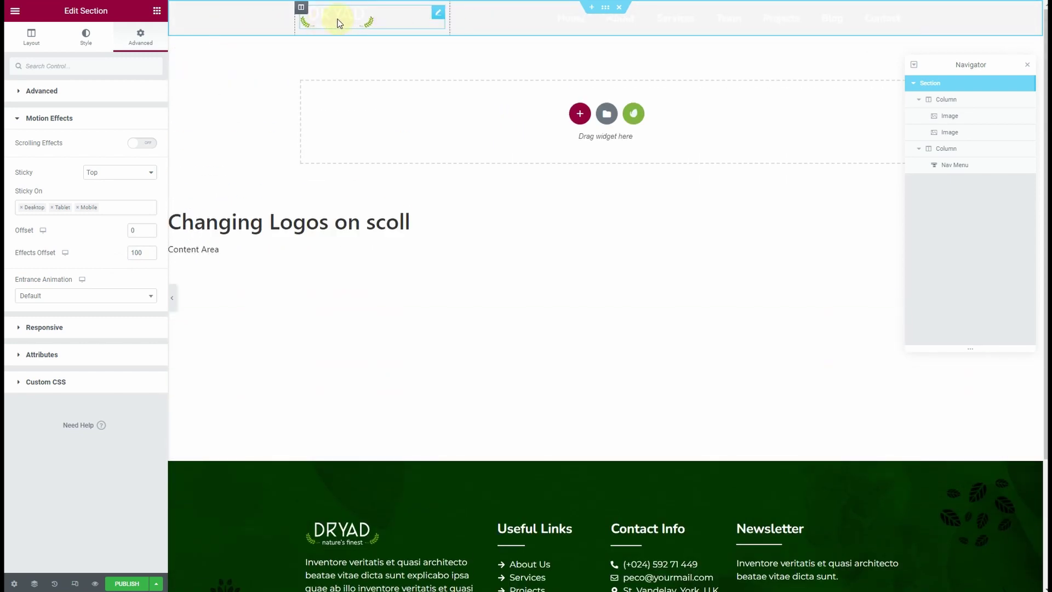
scroll(512, 97, down, 1)
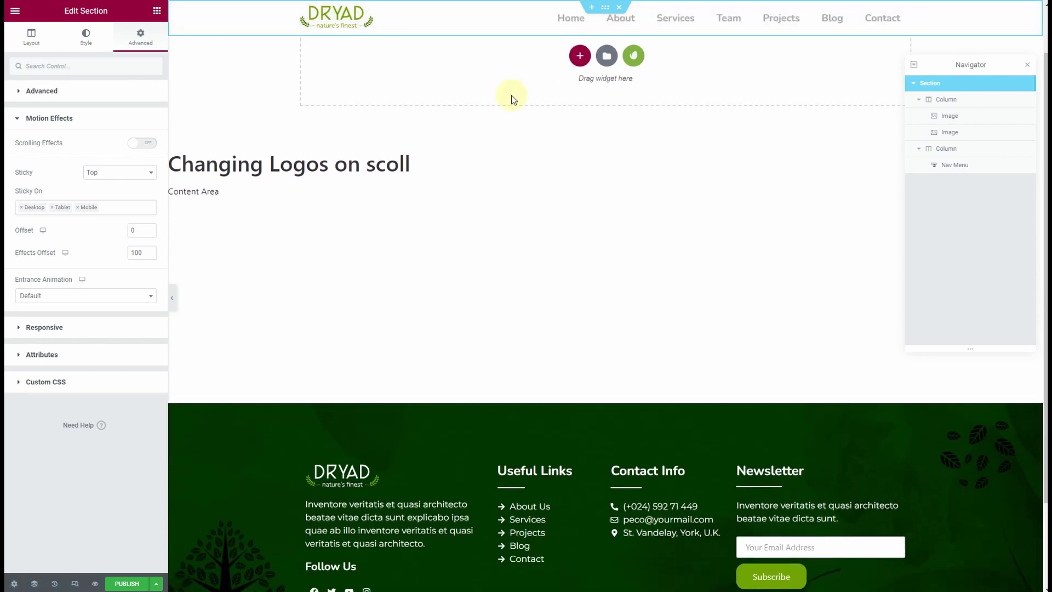
scroll(512, 97, down, 2)
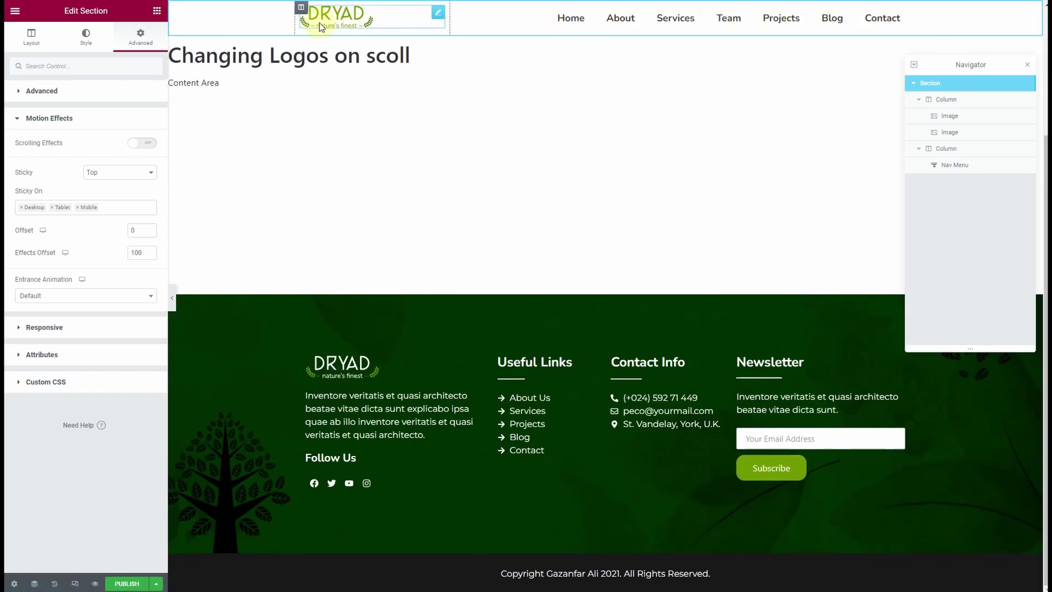
Set the logo column's Vertical Align to Middle.
click(302, 8)
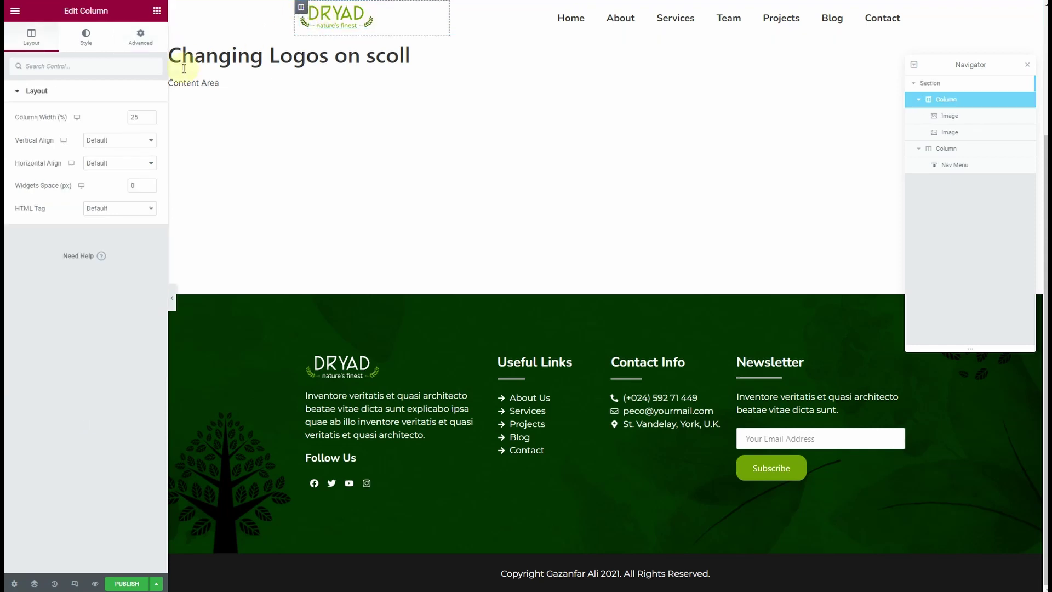
click(135, 140)
click(130, 167)
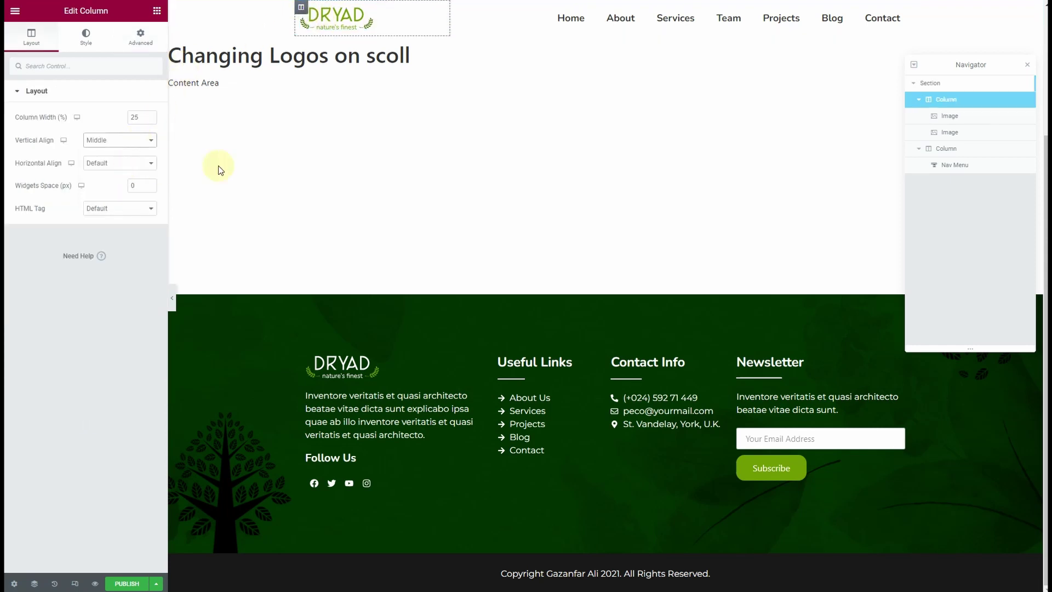
scroll(481, 175, up, 3)
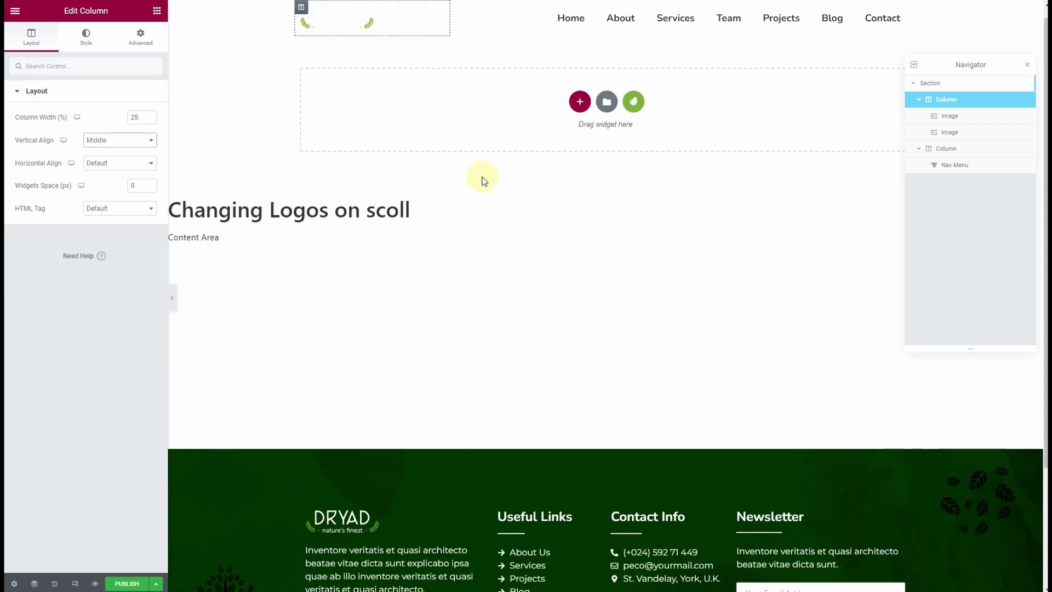
scroll(482, 175, down, 1)
scroll(471, 188, up, 1)
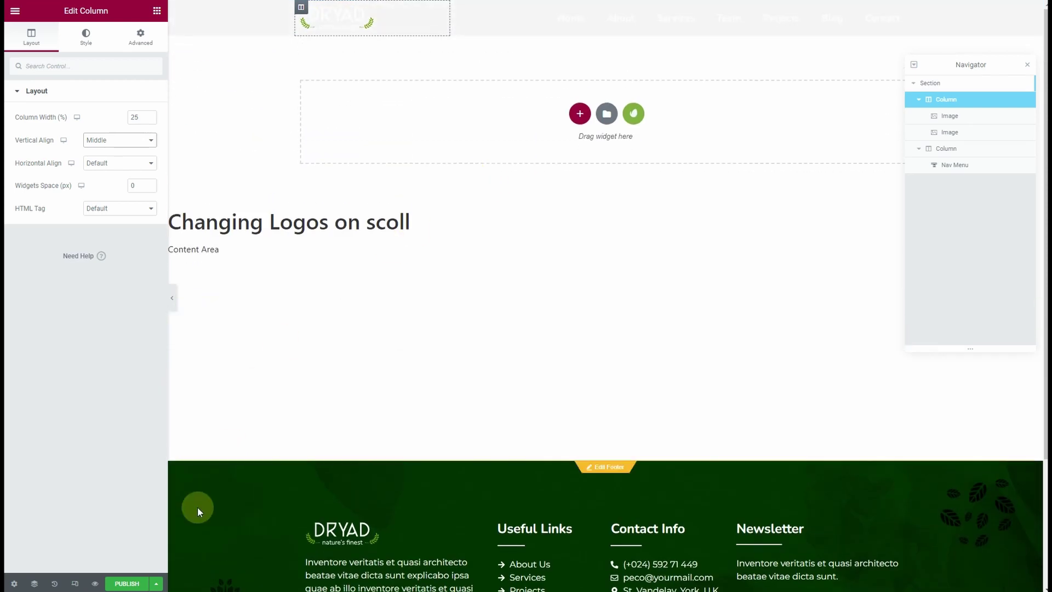
Publish the header template with an Include / Entire Site display condition.
click(126, 583)
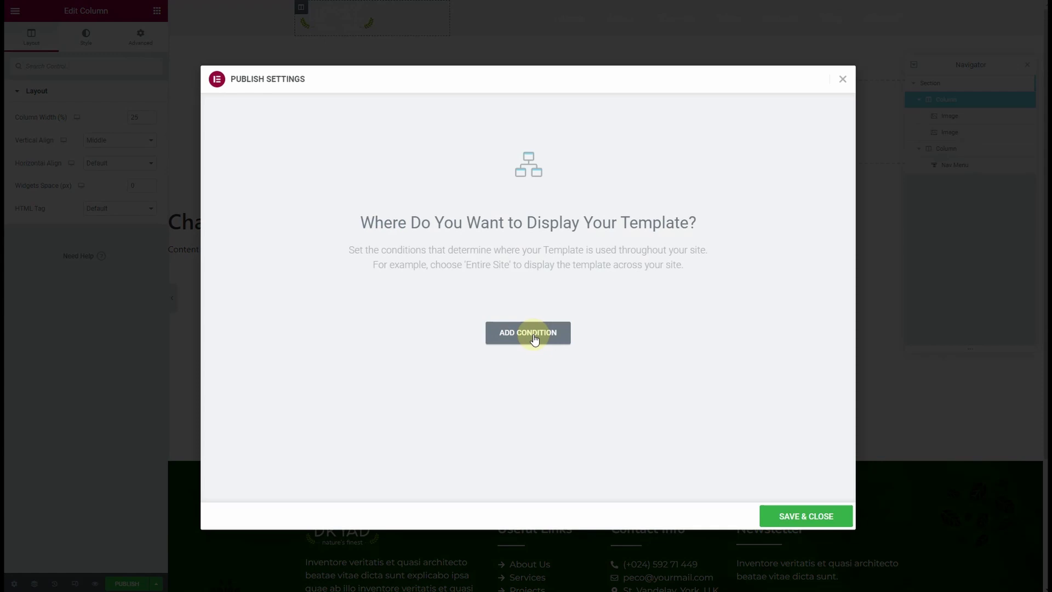
click(534, 337)
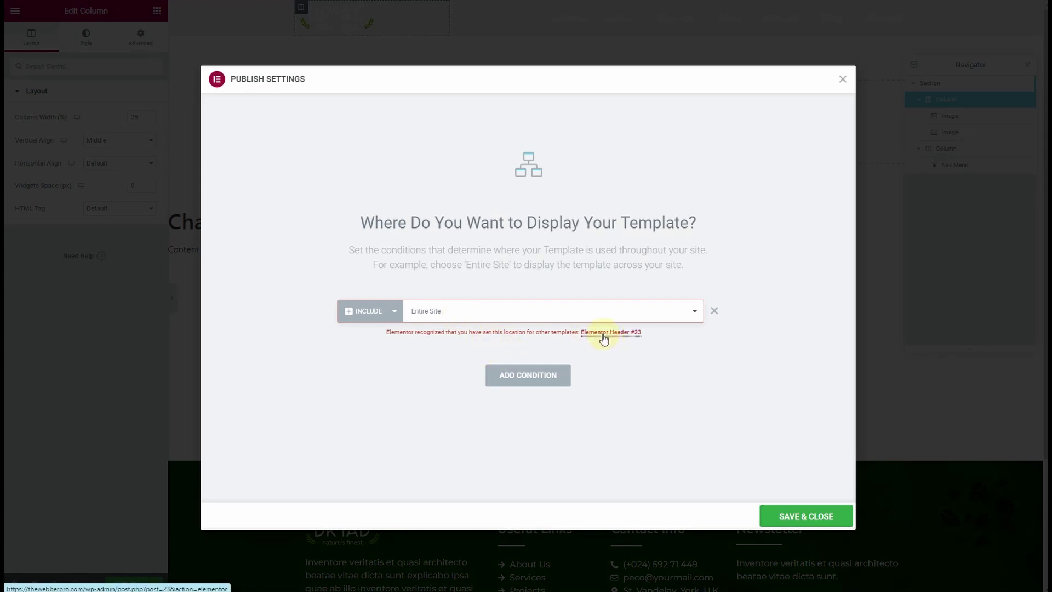
click(797, 517)
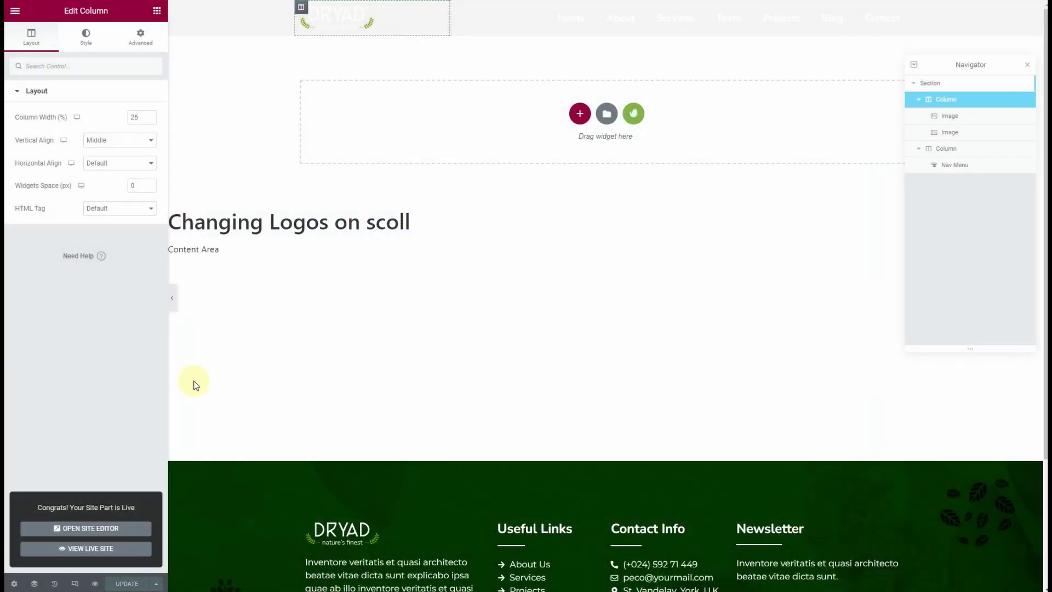
Leave the editor and list all header templates in the Theme Builder.
click(15, 11)
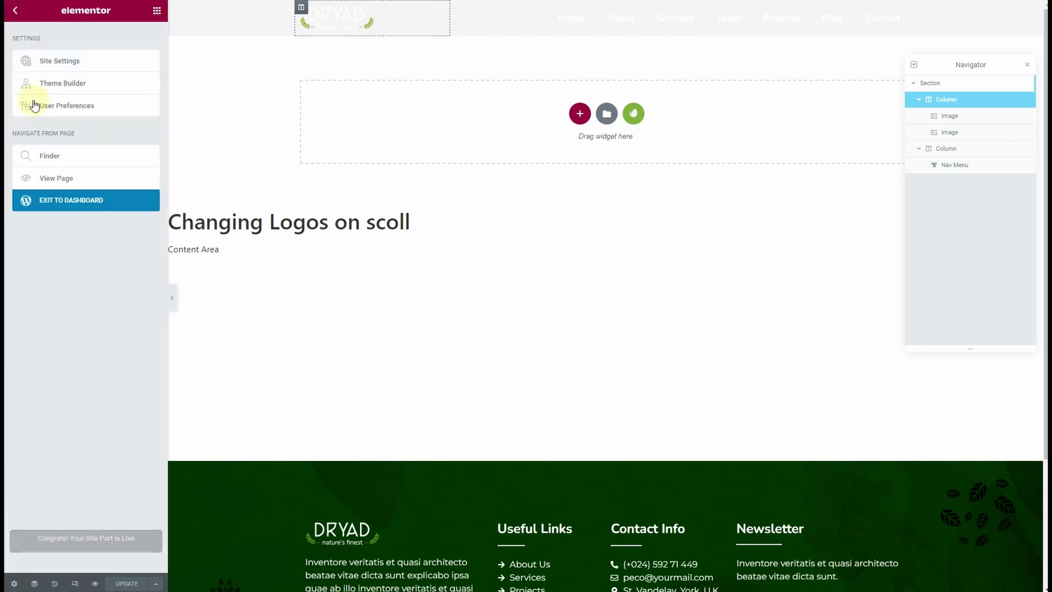
click(79, 210)
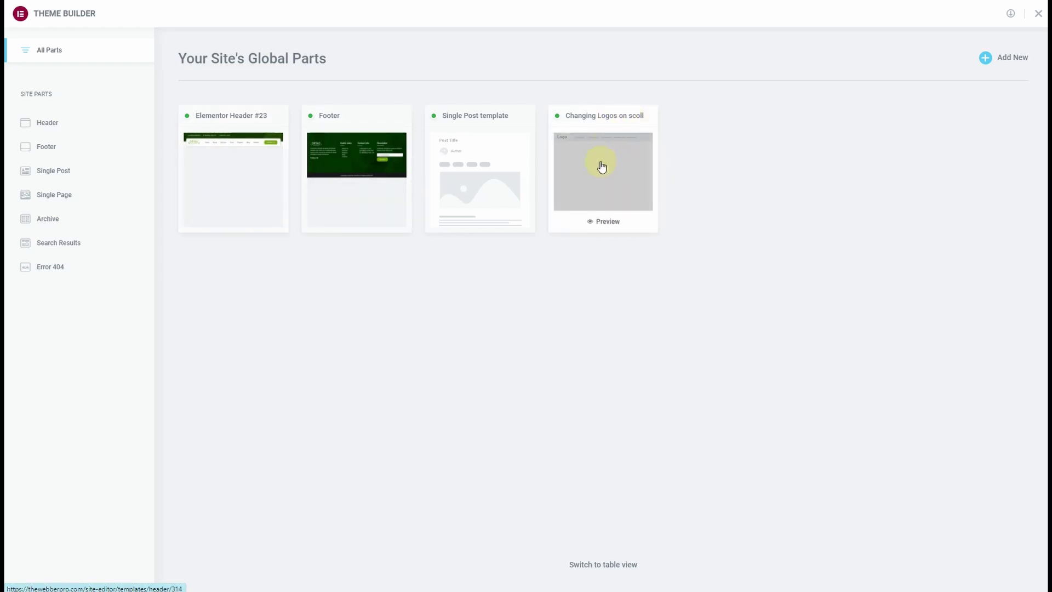
click(219, 171)
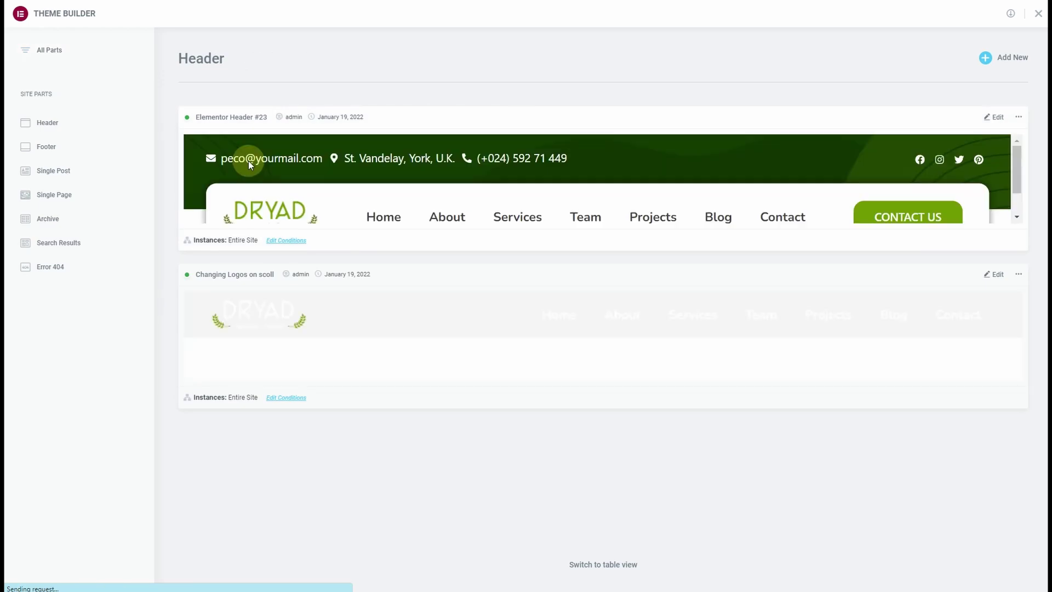
Remove Elementor Header #23's Entire Site condition and keep Entire Site on Changing Logos on scoll.
click(288, 241)
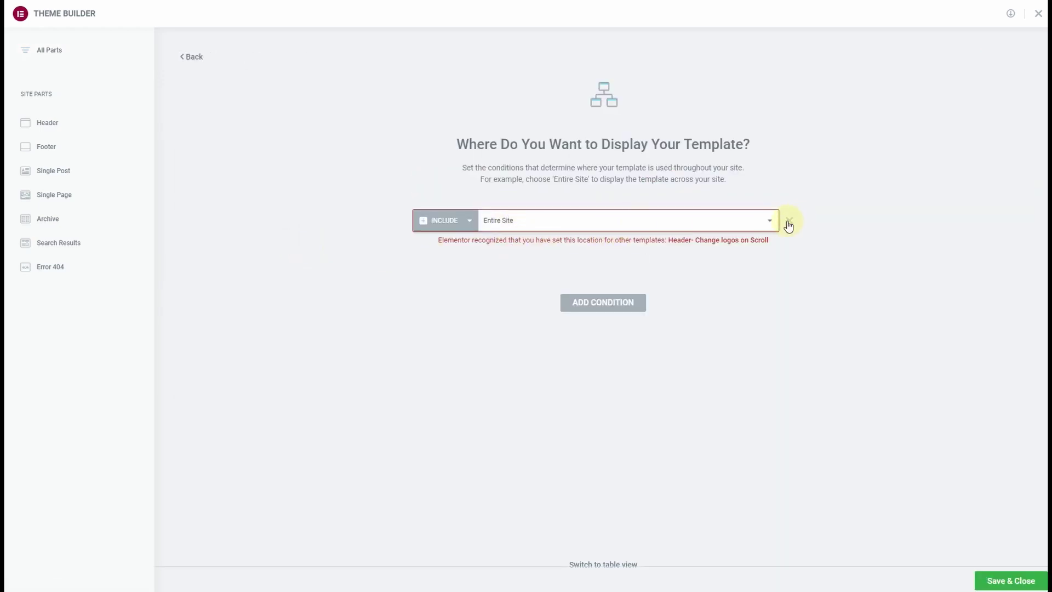
click(788, 222)
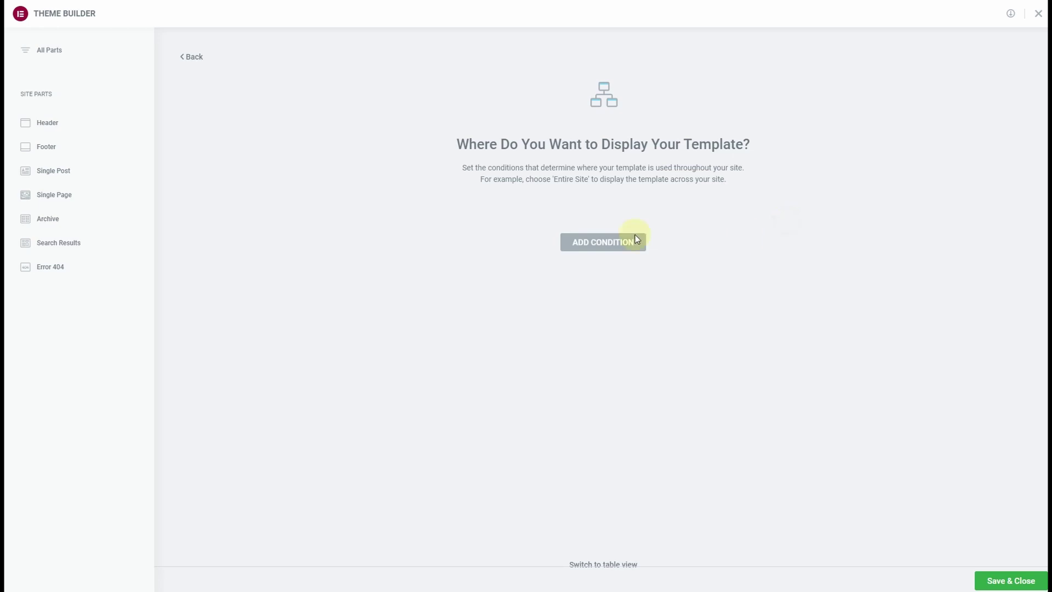
click(1018, 583)
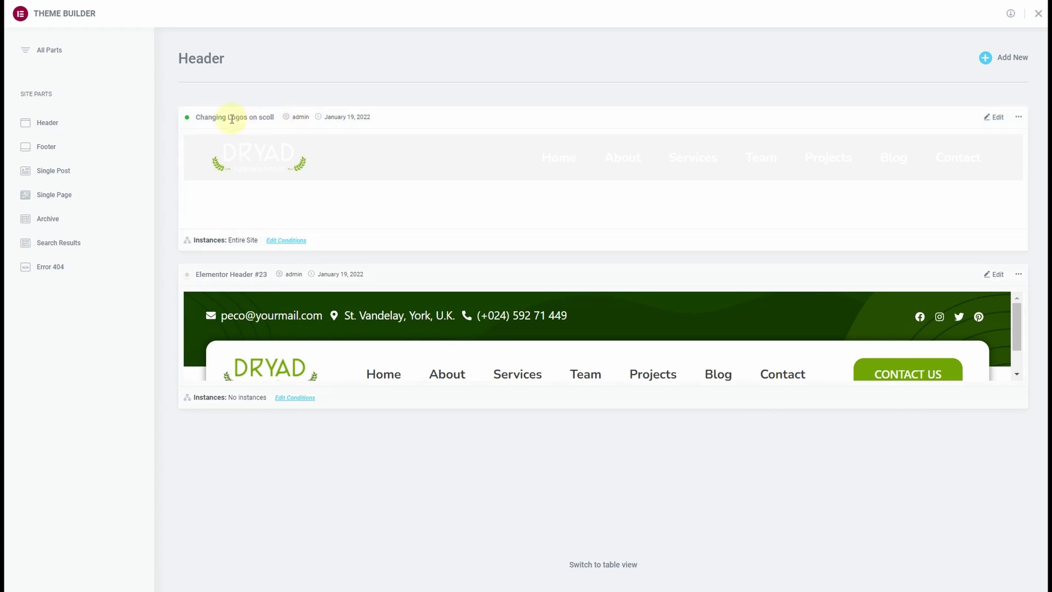
click(286, 241)
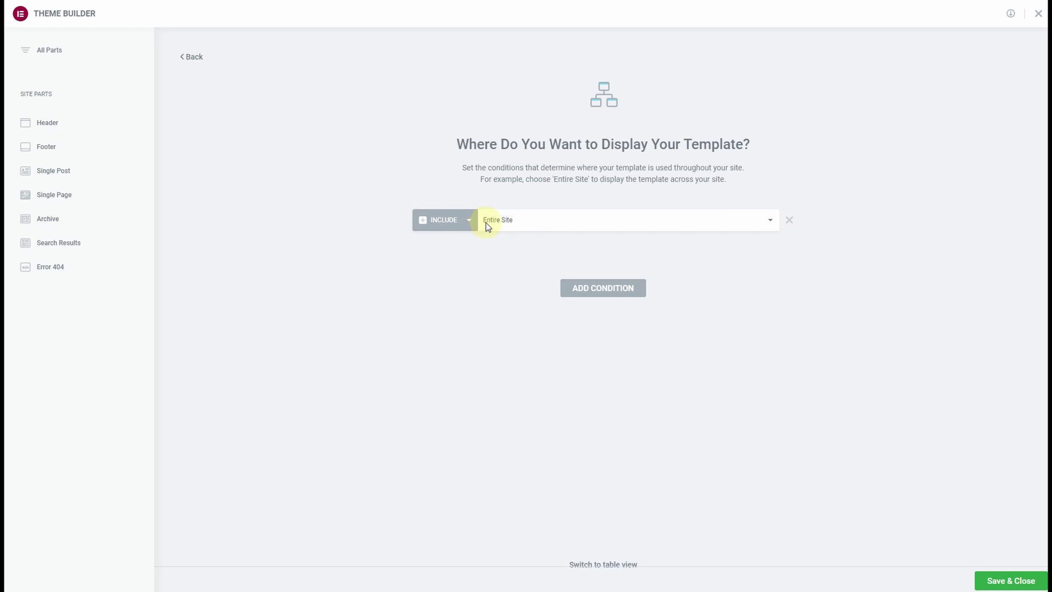
click(1010, 580)
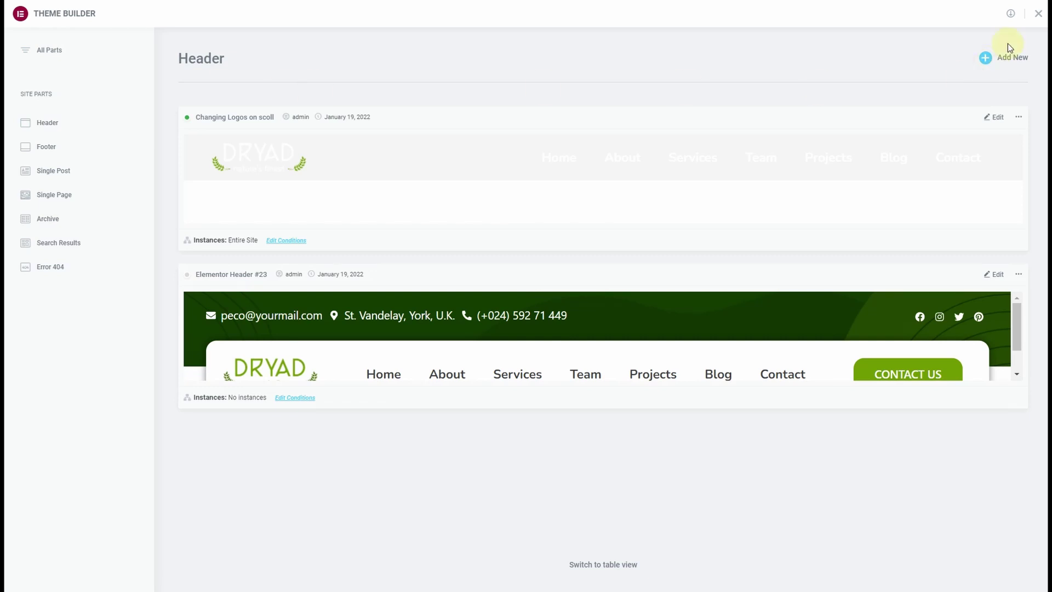
Visit the Dryad front page and scroll down and up to check the new header.
click(1039, 12)
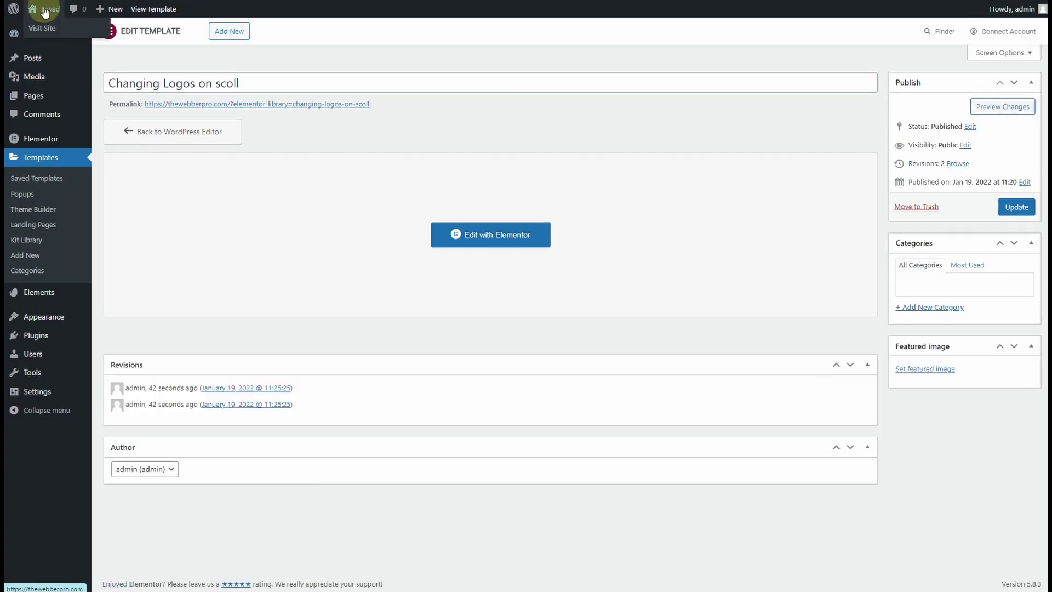
click(45, 12)
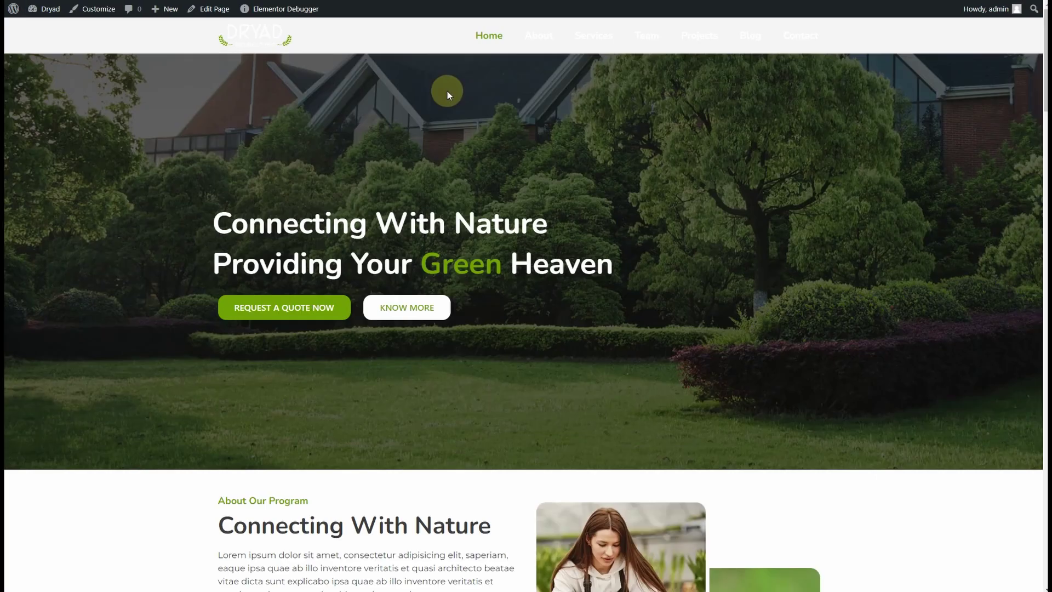
scroll(445, 139, down, 8)
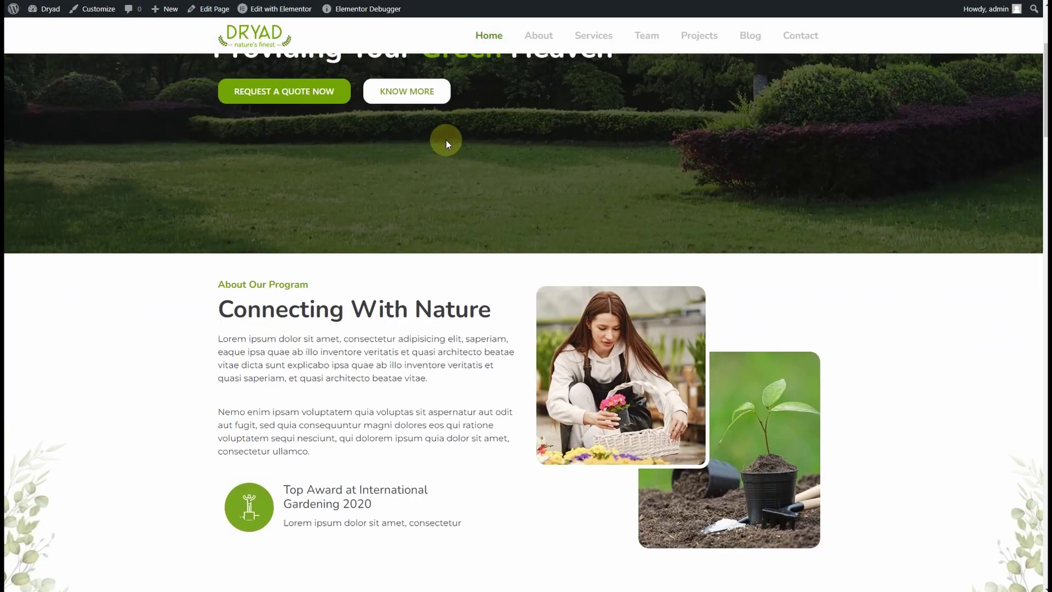
scroll(446, 141, up, 8)
scroll(446, 141, down, 5)
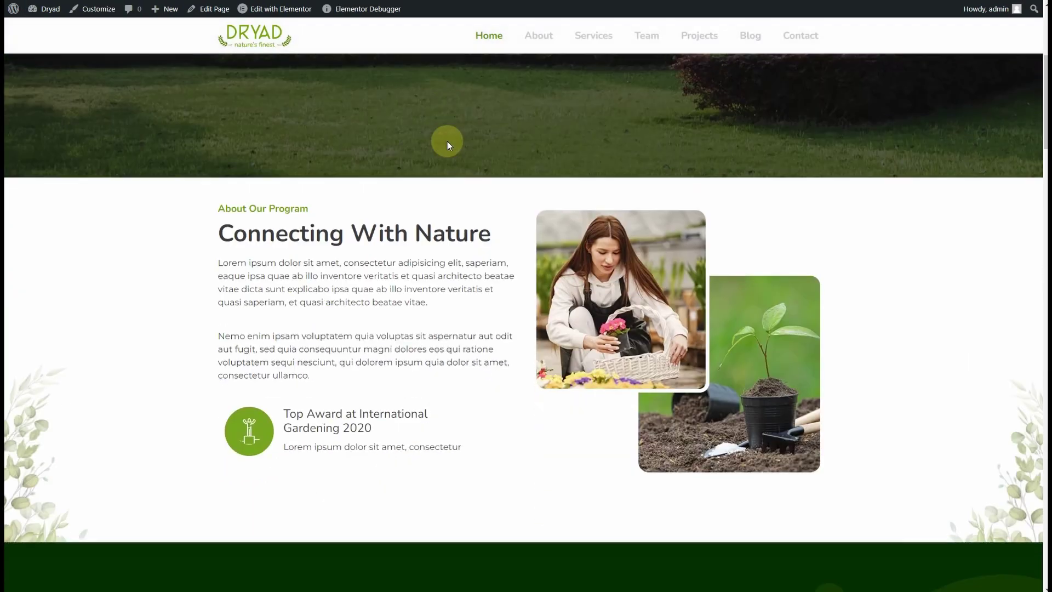
scroll(447, 141, up, 5)
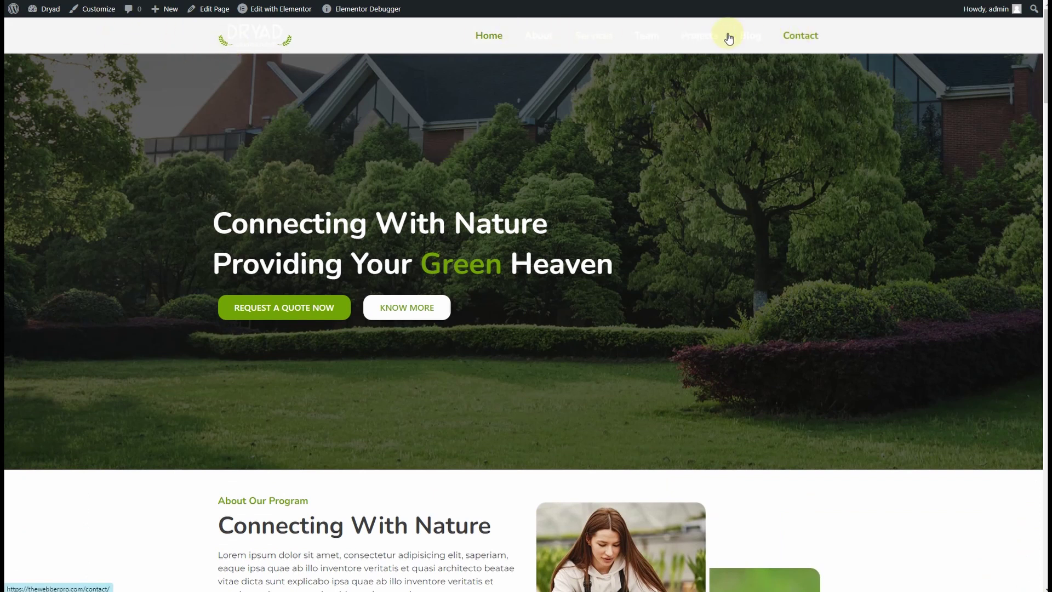
Drop the header section's background colour alpha to 0, making it #F4F4F400.
mouse_move(268, 9)
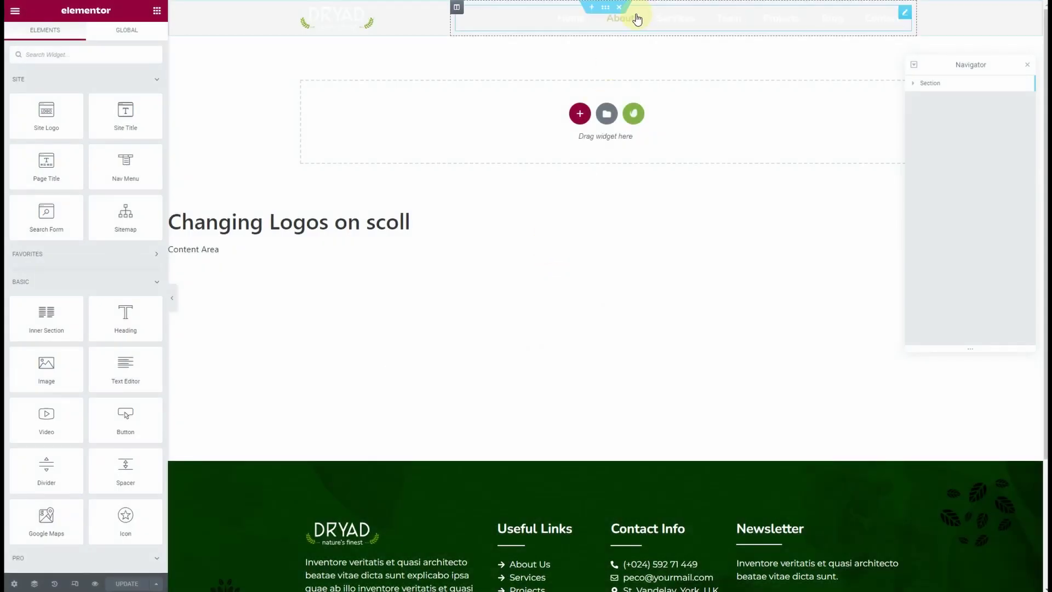
click(606, 9)
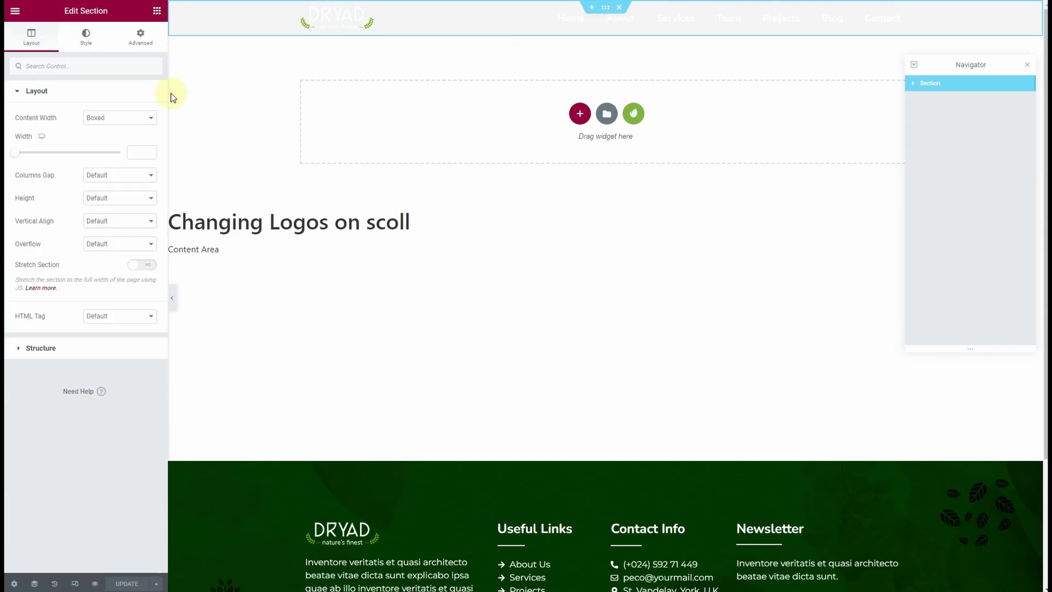
click(90, 48)
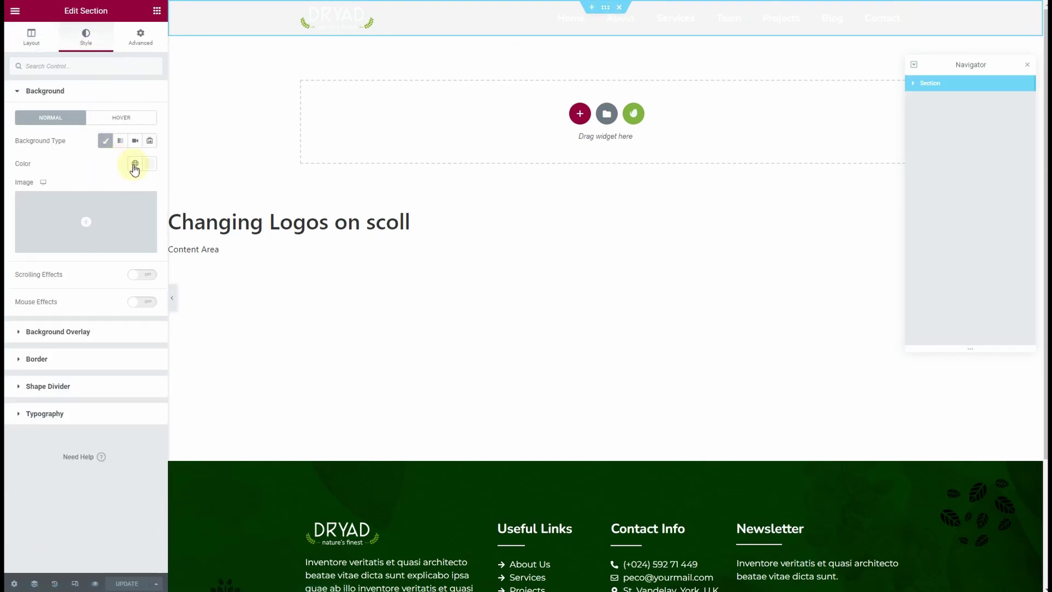
click(135, 164)
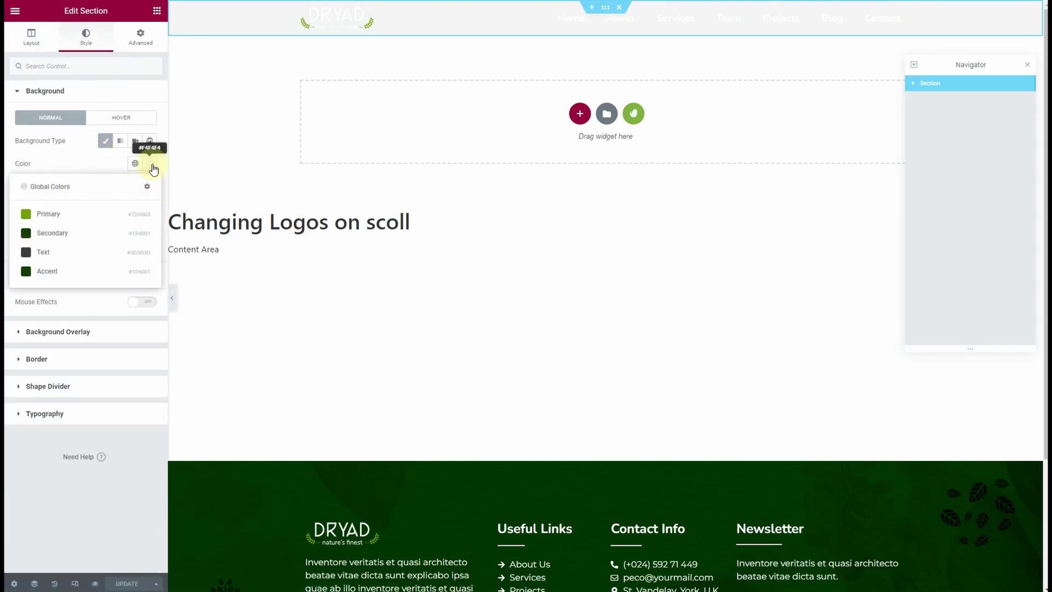
click(151, 164)
drag(52, 315, 24, 315)
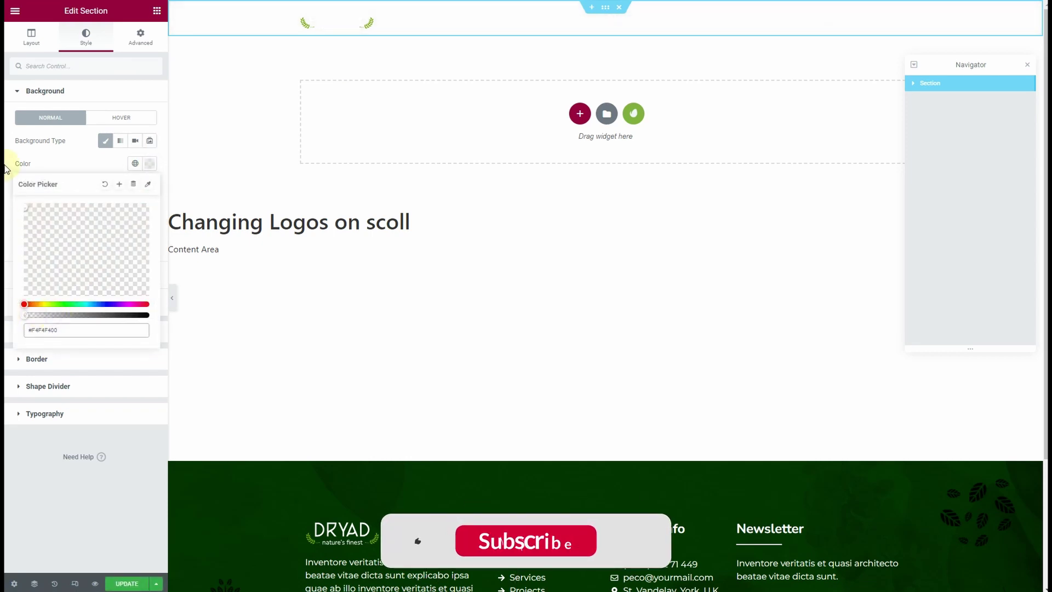
click(6, 168)
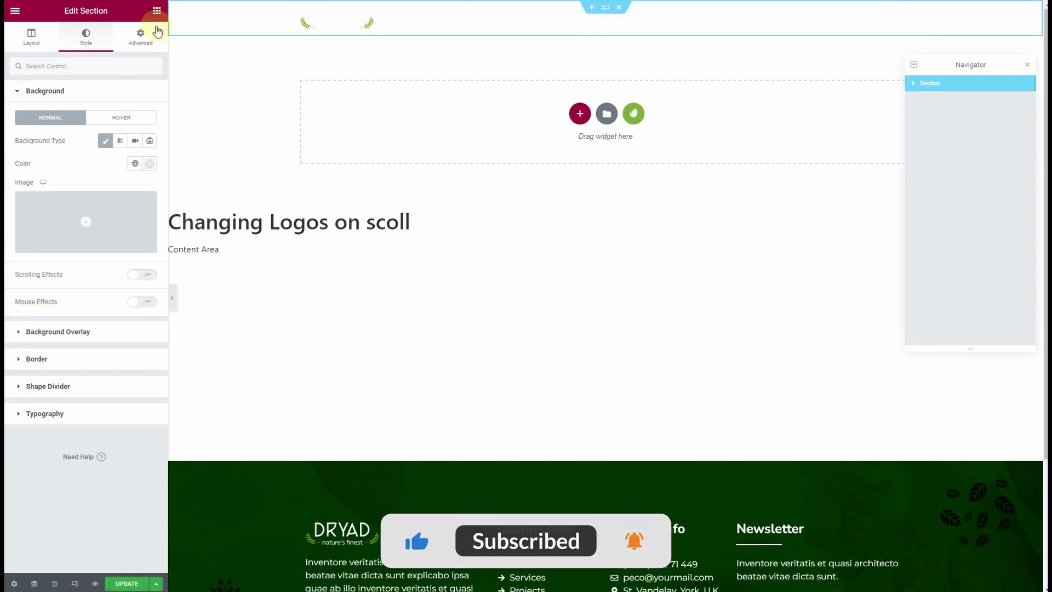
Give the header section z-index 5, top margin -4% and bottom margin 0, then update the template.
click(141, 34)
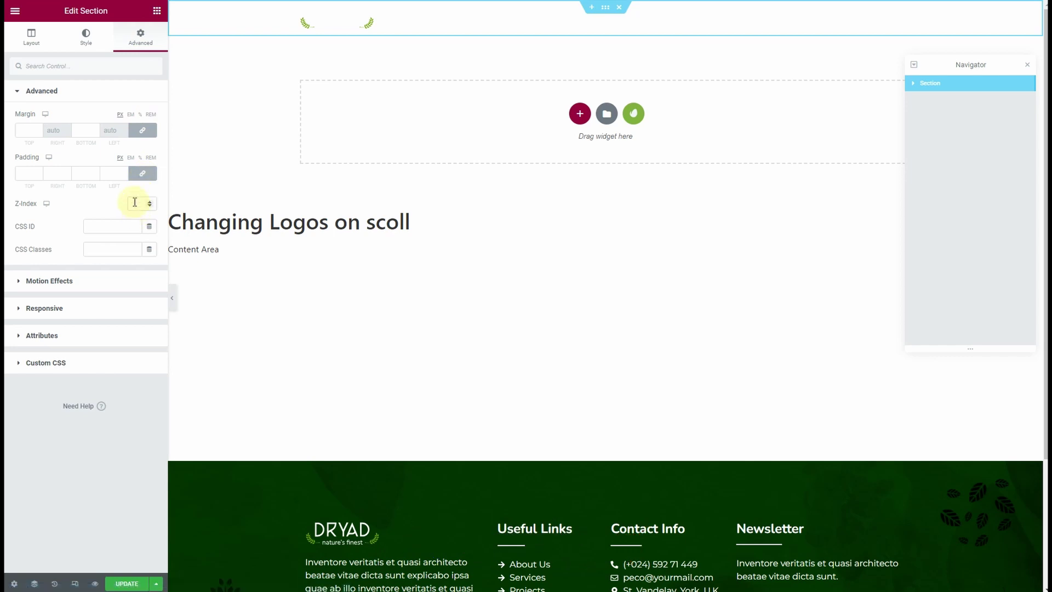
click(134, 202)
click(143, 114)
click(39, 132)
click(39, 132)
click(143, 130)
double_click(81, 132)
text(0)
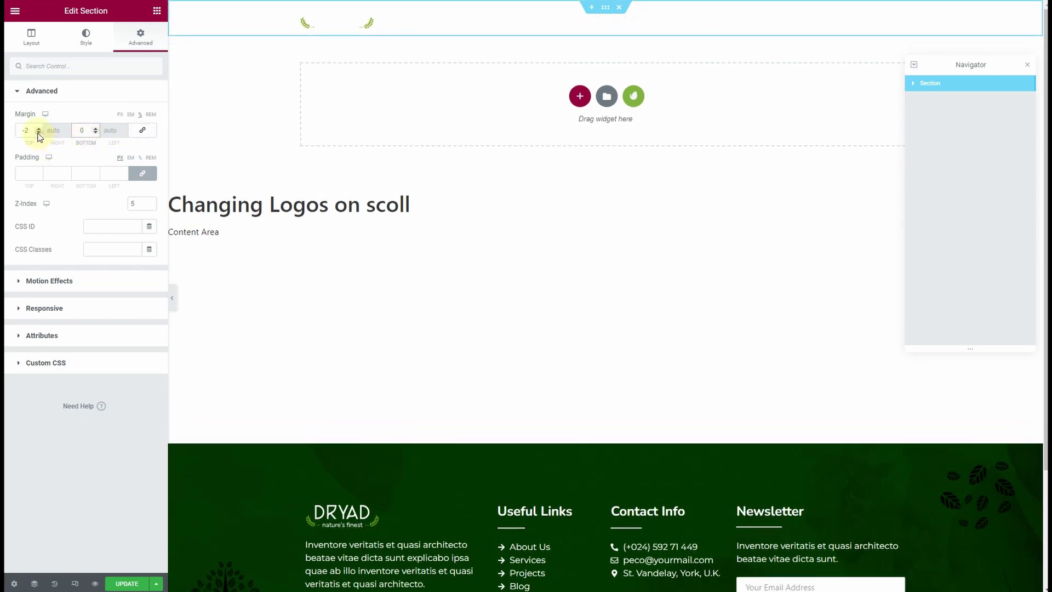
click(39, 132)
click(38, 133)
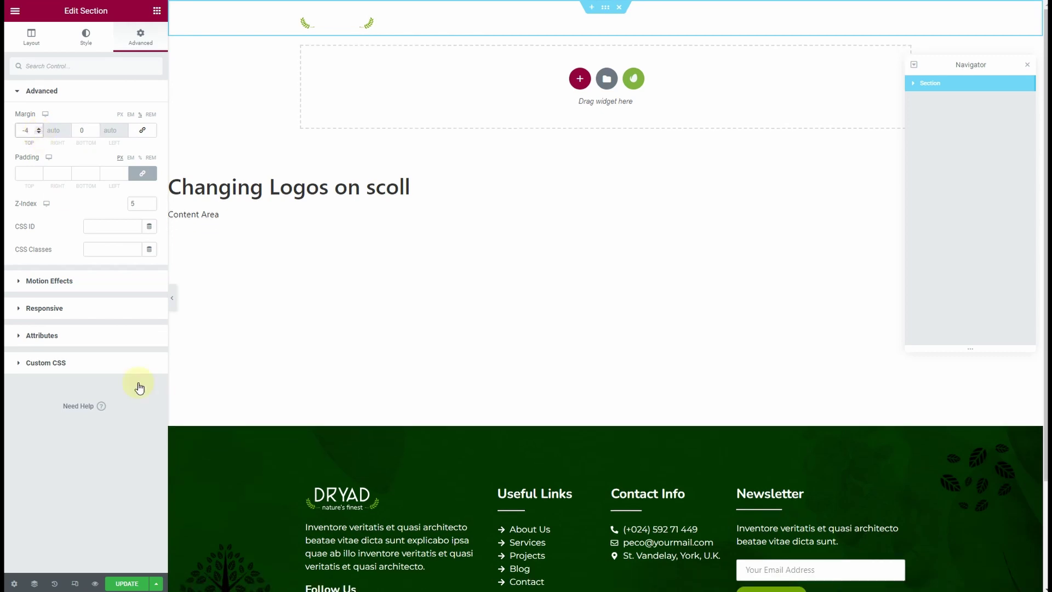
click(122, 583)
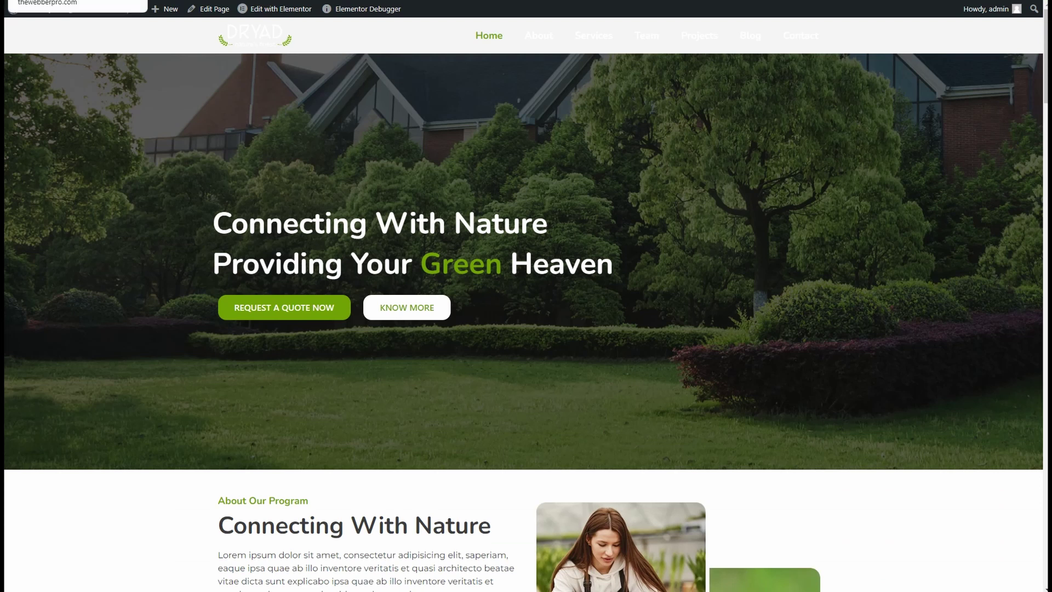
Reload the homepage and scroll to confirm the transparent header turns into a white bar with green logo.
key(F5)
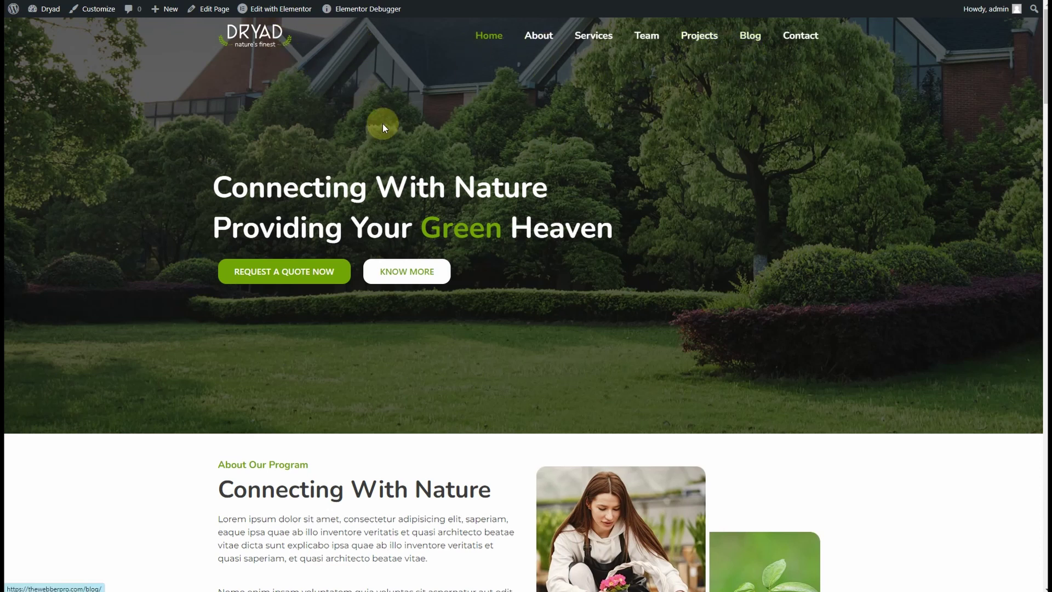
scroll(373, 133, down, 5)
scroll(373, 133, up, 5)
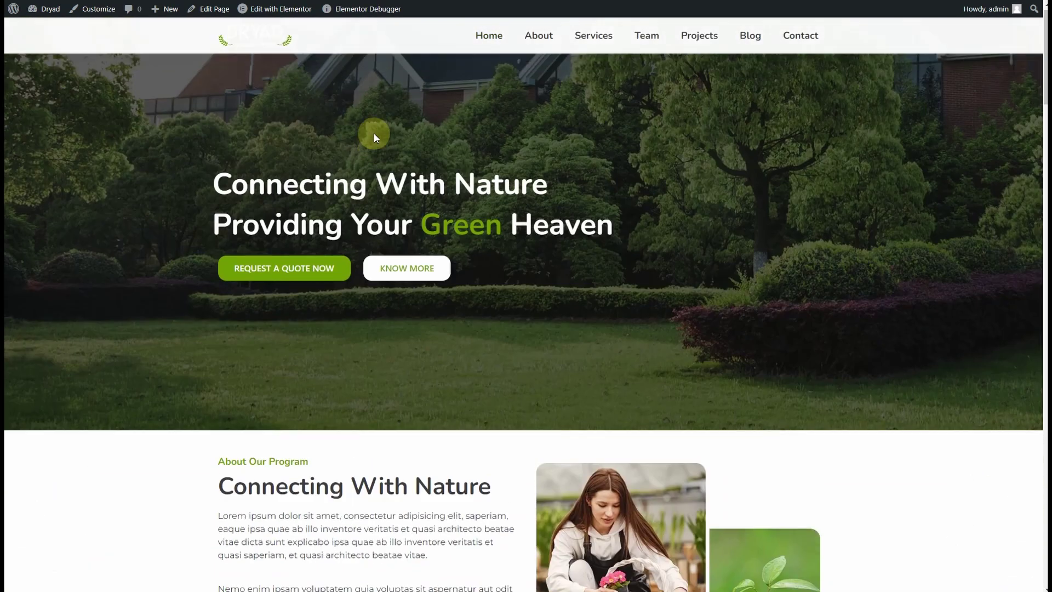
scroll(375, 136, down, 8)
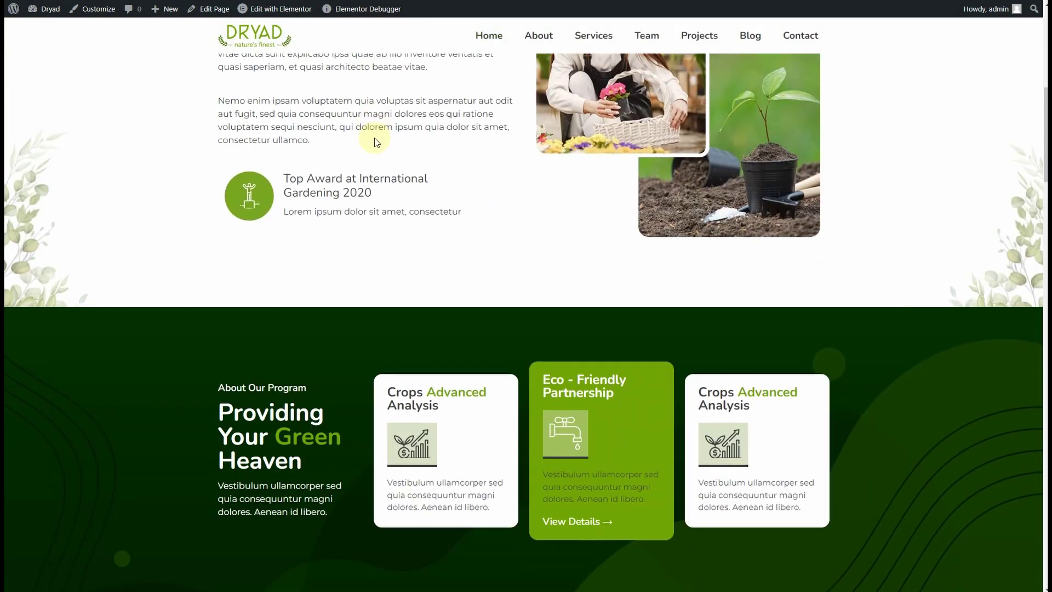
scroll(376, 142, up, 7)
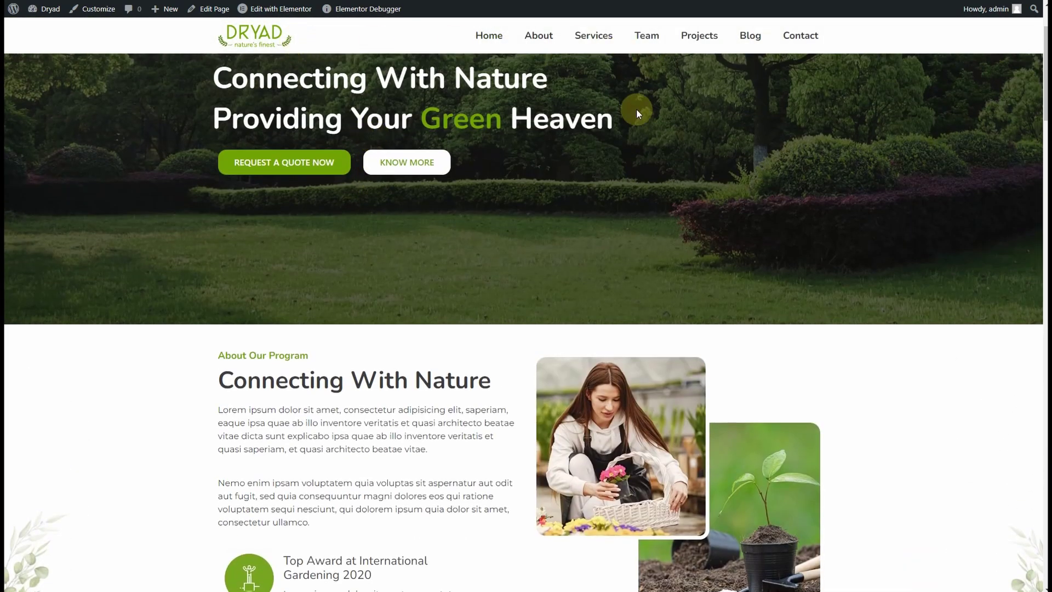
scroll(636, 113, up, 3)
scroll(636, 113, down, 7)
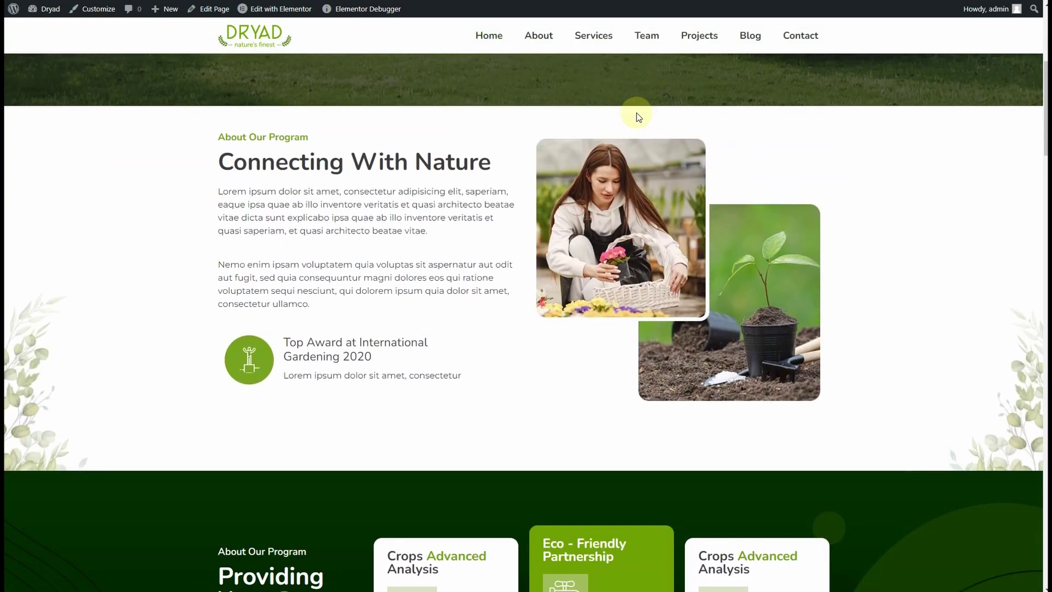
scroll(637, 117, up, 7)
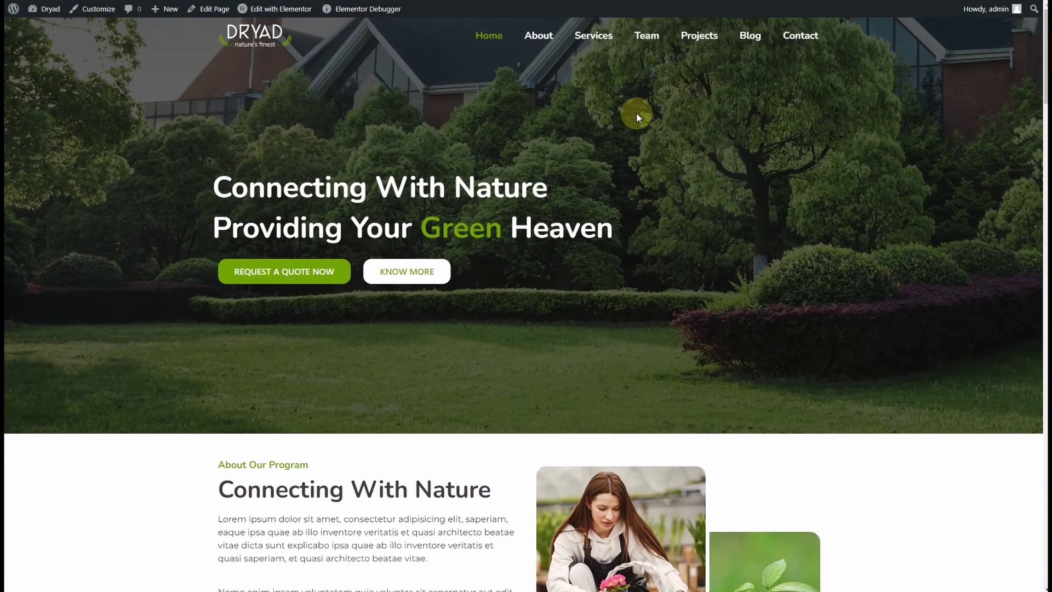
scroll(636, 113, down, 3)
scroll(636, 114, up, 3)
scroll(305, 138, down, 2)
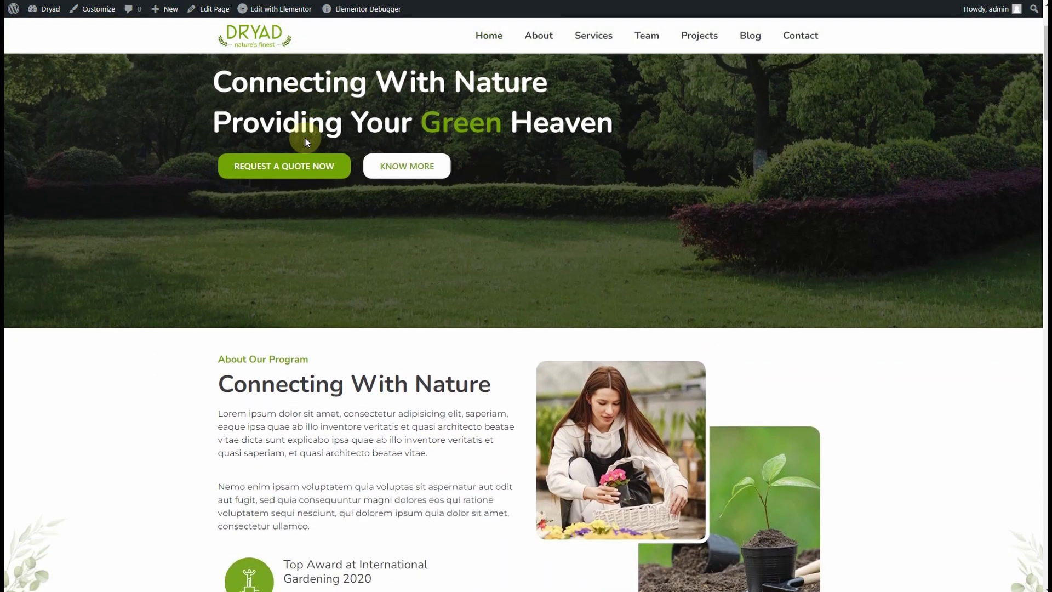
scroll(305, 138, up, 2)
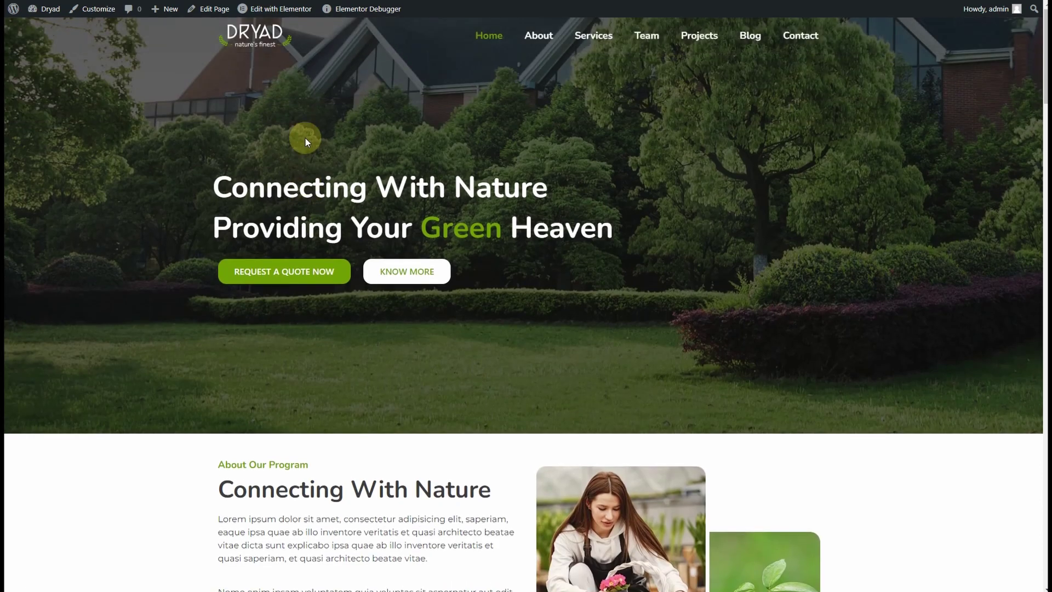